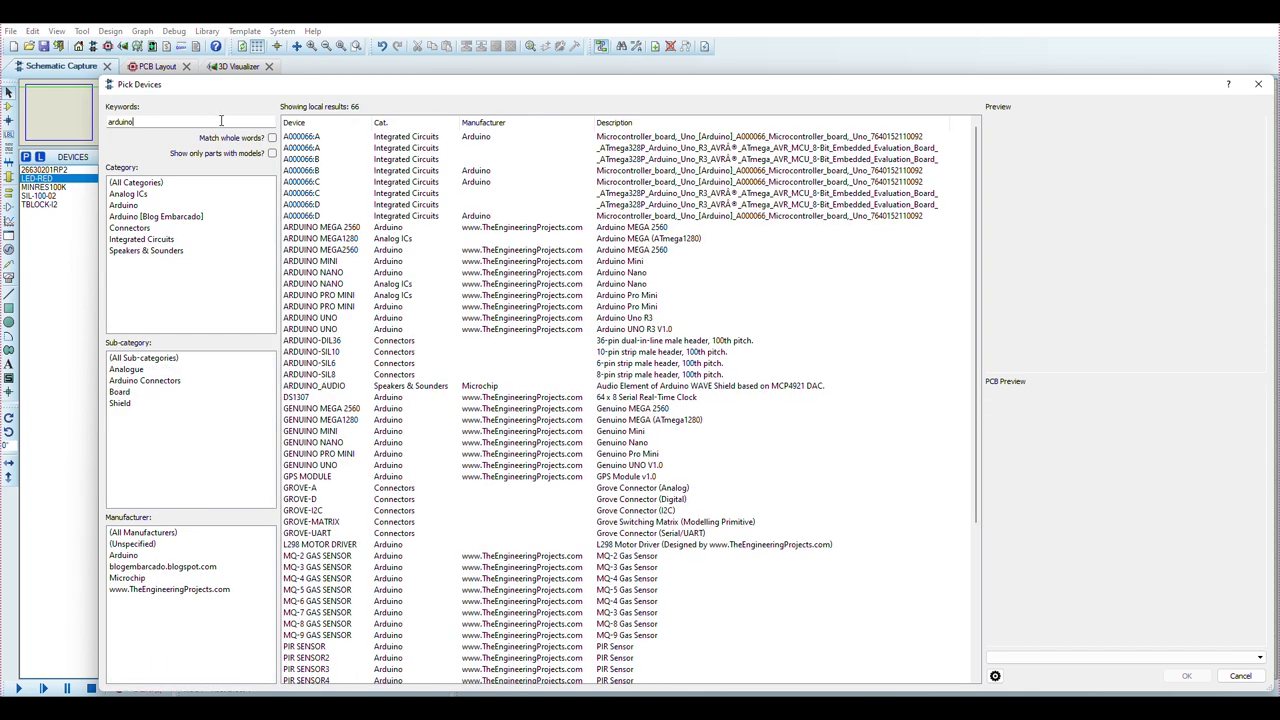
# Step: Look through the local Arduino results, load the SnapEDA results and preview the Arduino Uno Rev3
pyautogui.scroll(-7, 880, 590)
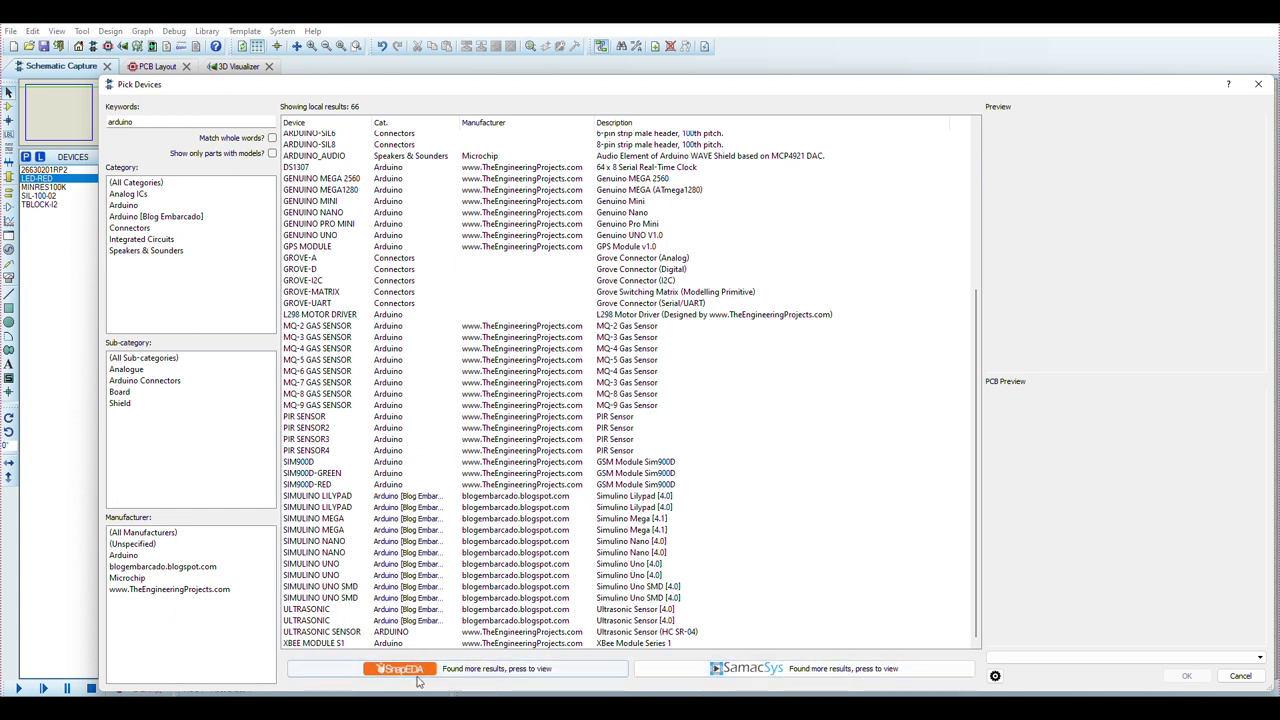
pyautogui.click(540, 679)
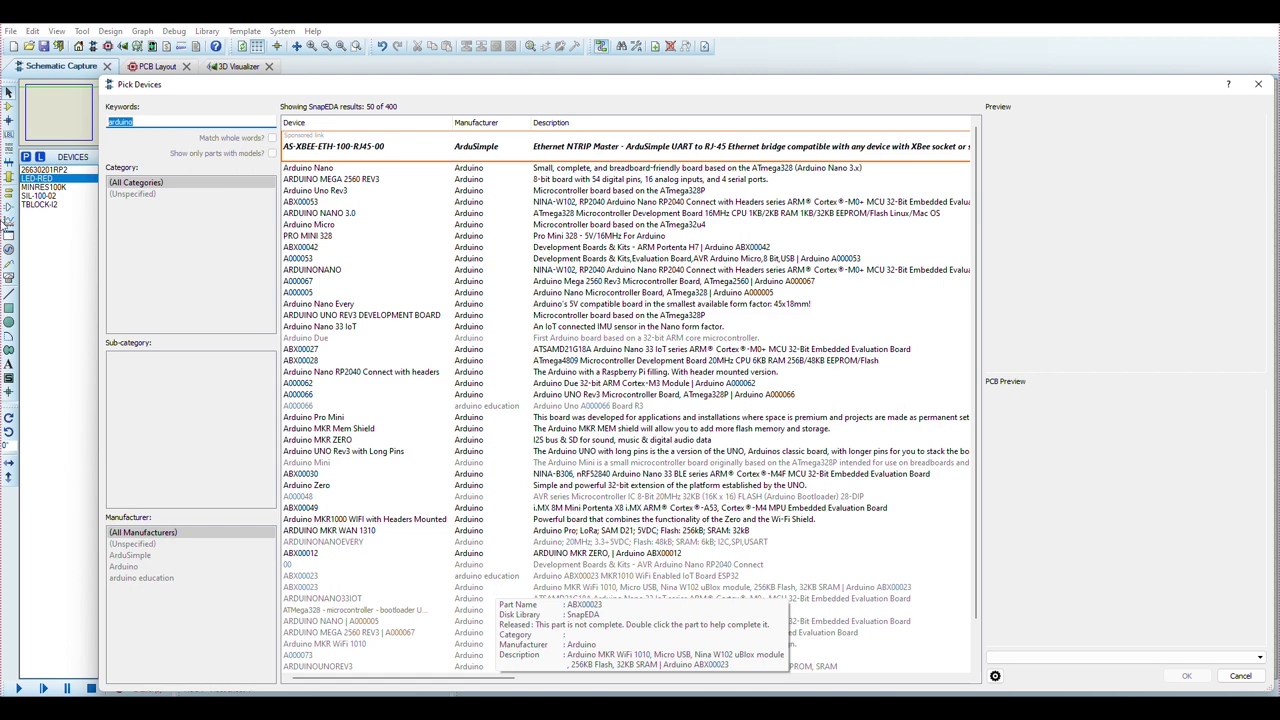
pyautogui.click(318, 191)
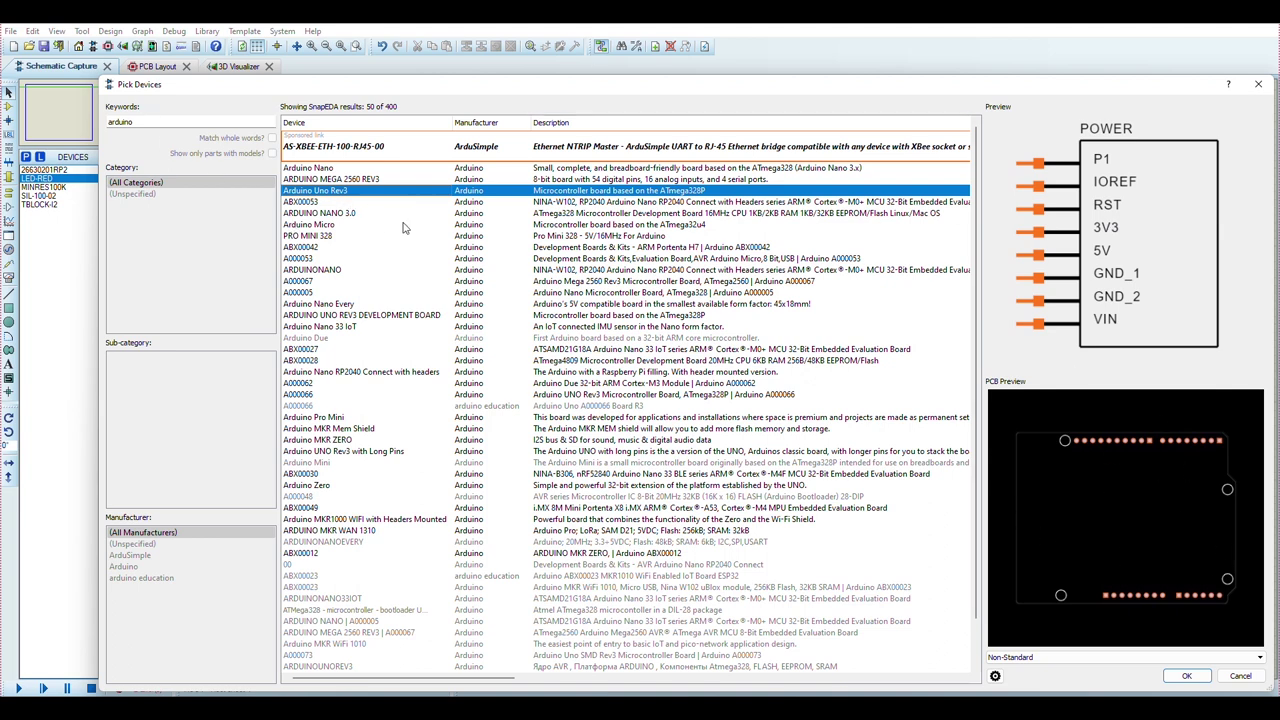
# Step: Select the Arduino Nano from the SnapEDA results, check its Non-Standard footprint and import the part
pyautogui.click(322, 170)
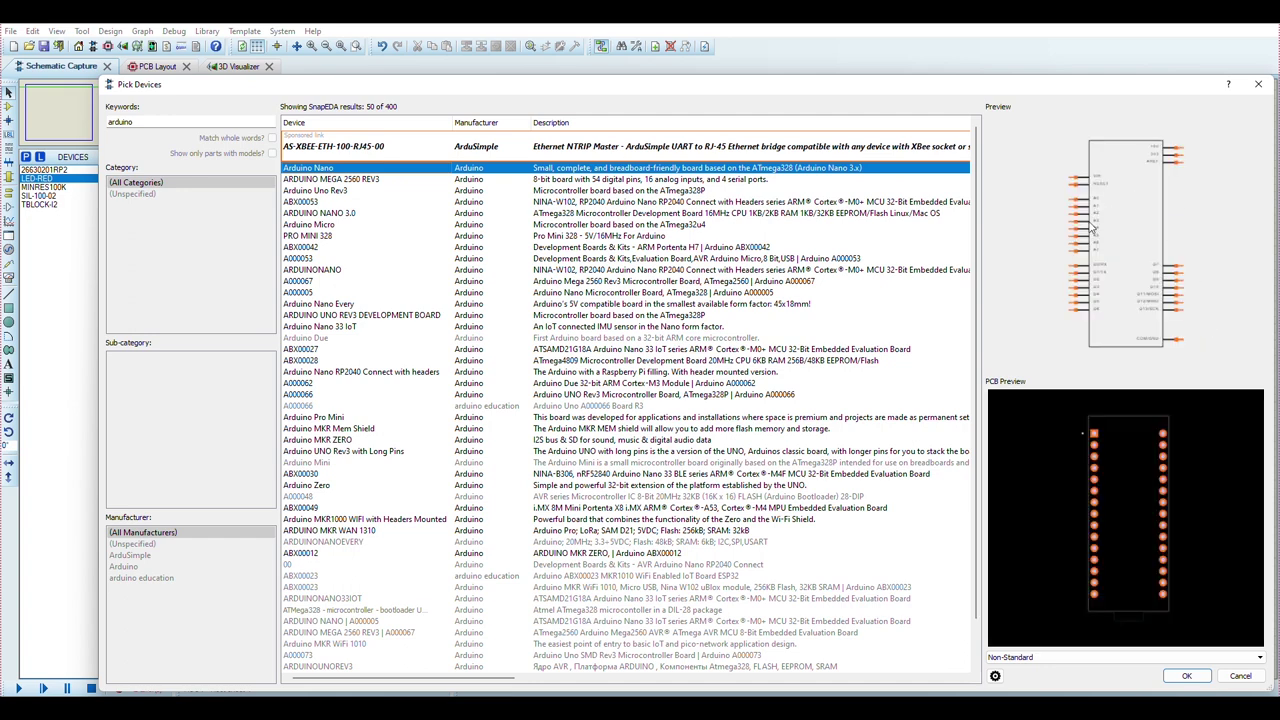
pyautogui.click(1046, 658)
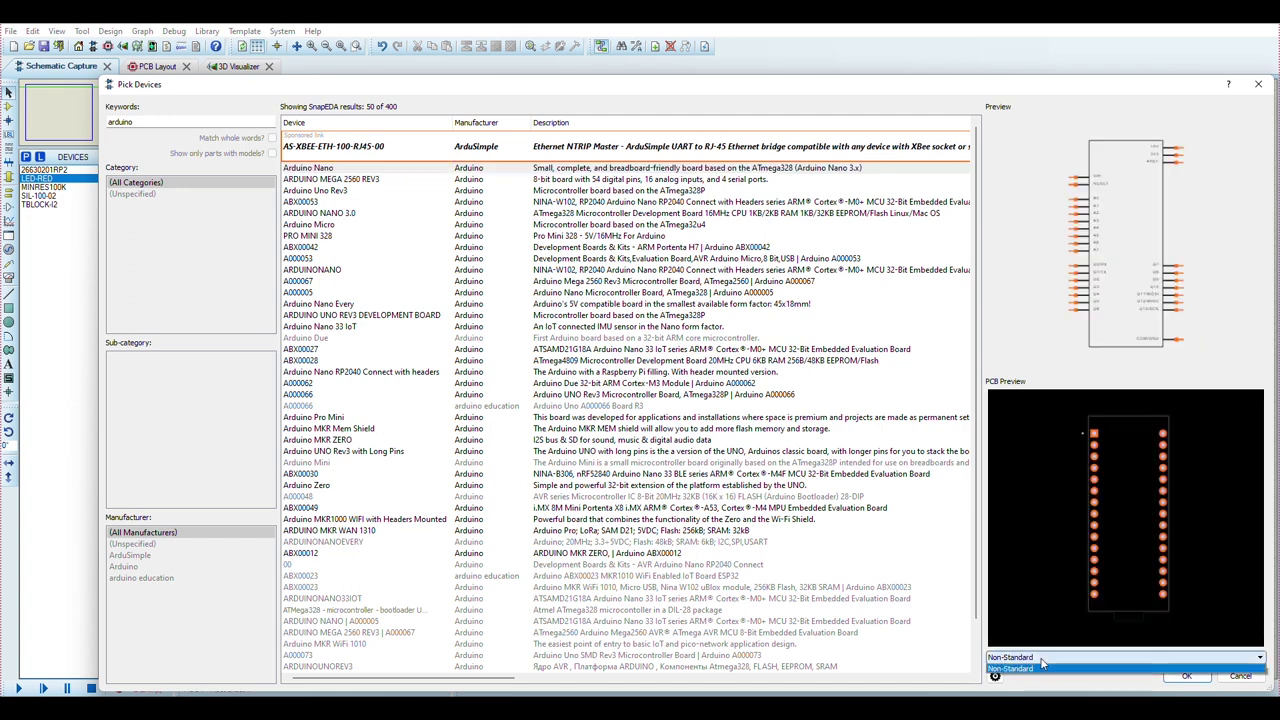
pyautogui.click(795, 519)
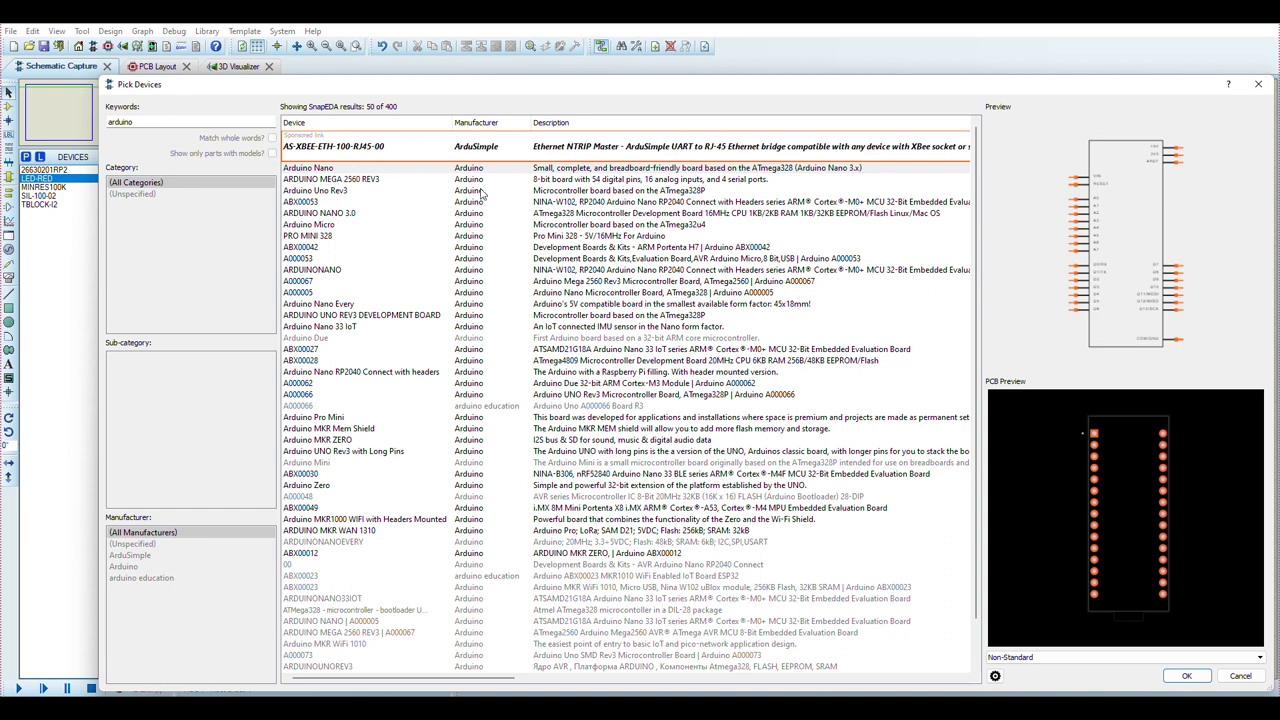
pyautogui.click(435, 170)
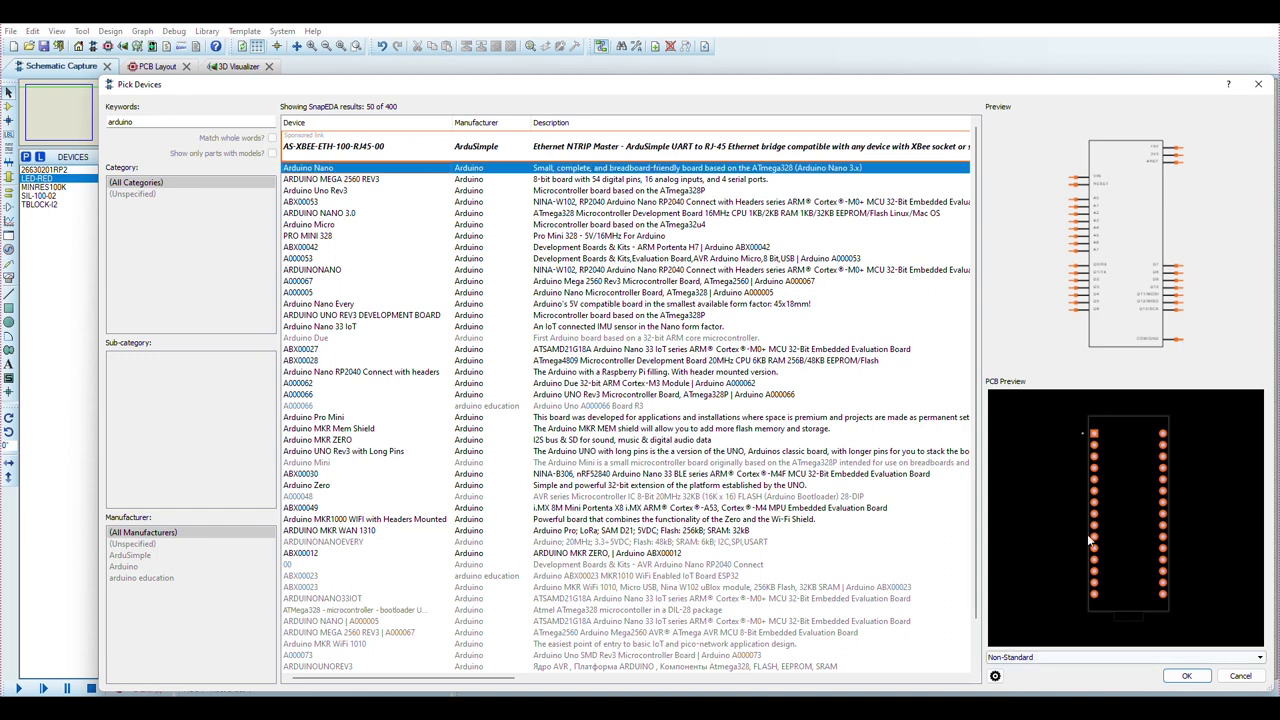
pyautogui.click(1184, 677)
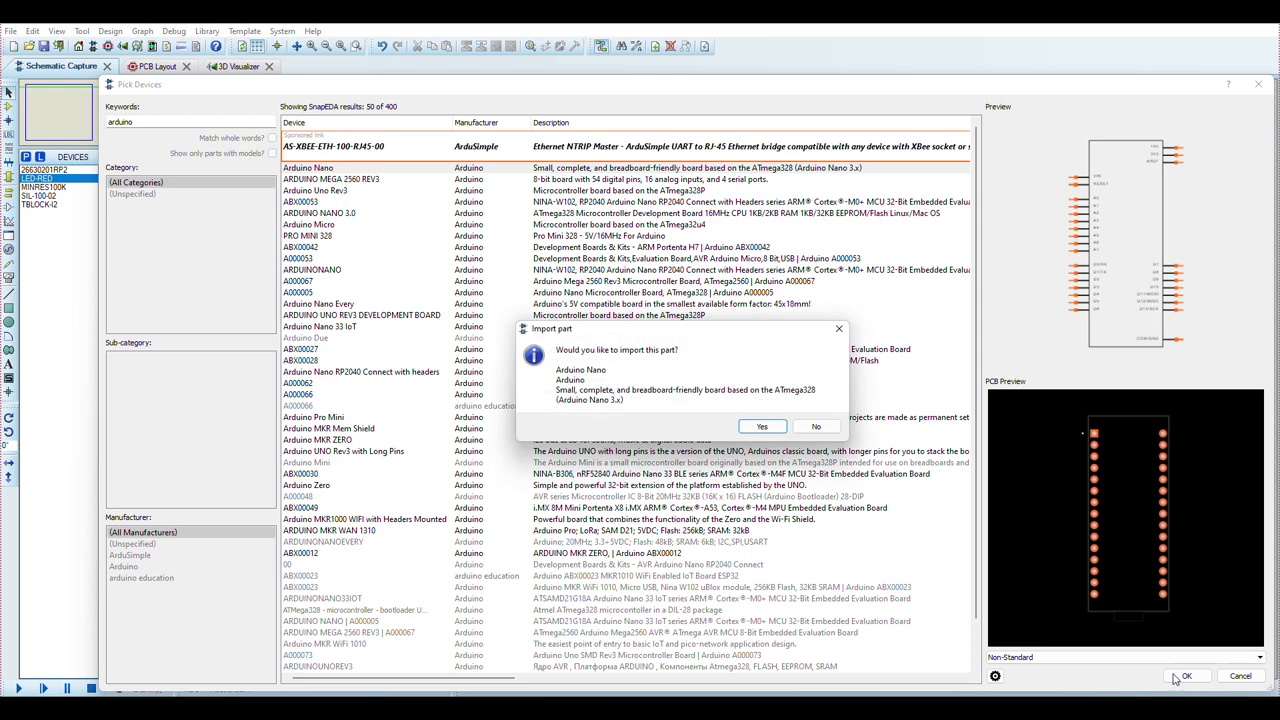
pyautogui.click(762, 426)
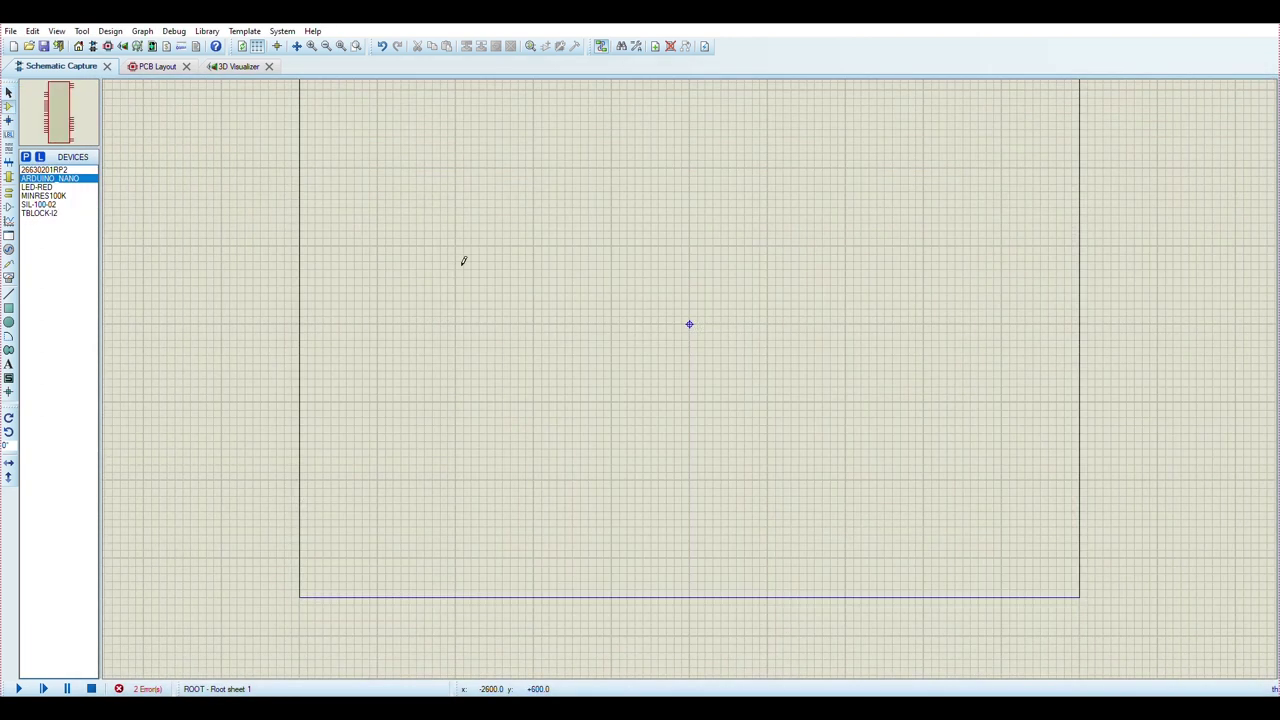
# Step: Place the Arduino Nano near the middle of the schematic sheet and check its PCB package choices
pyautogui.click(740, 327)
pyautogui.click(721, 279)
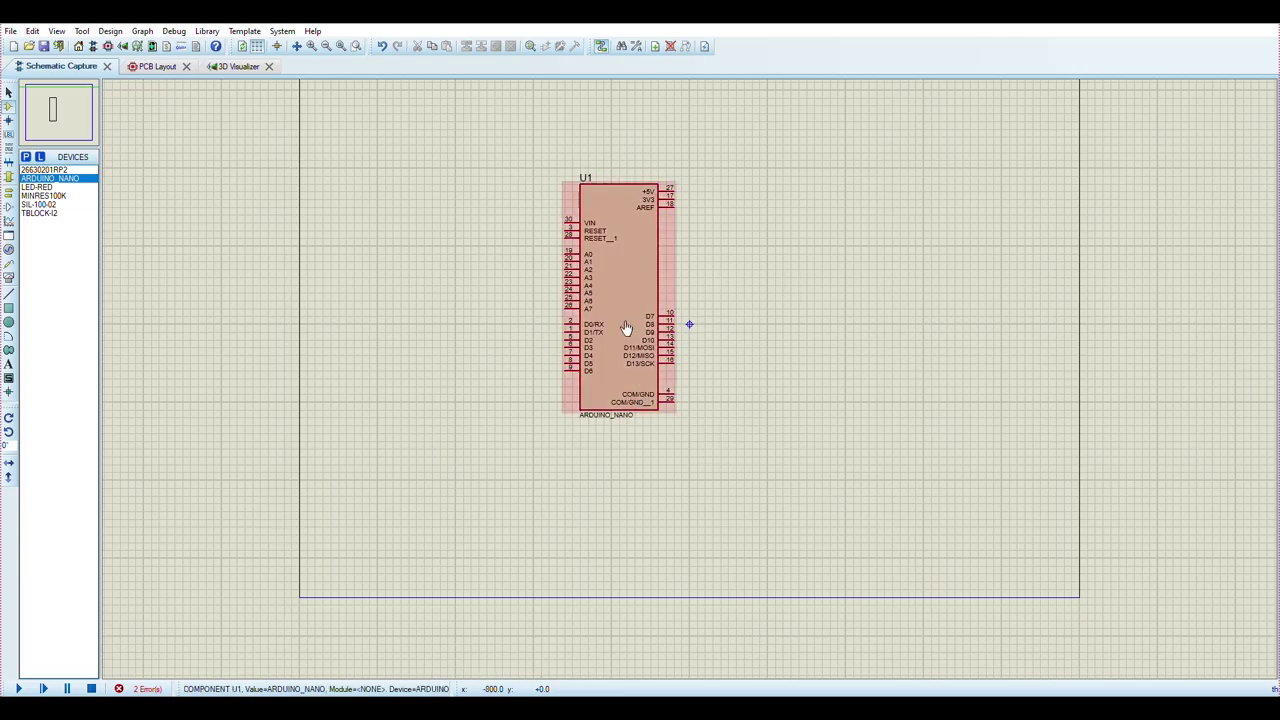
pyautogui.doubleClick(625, 328)
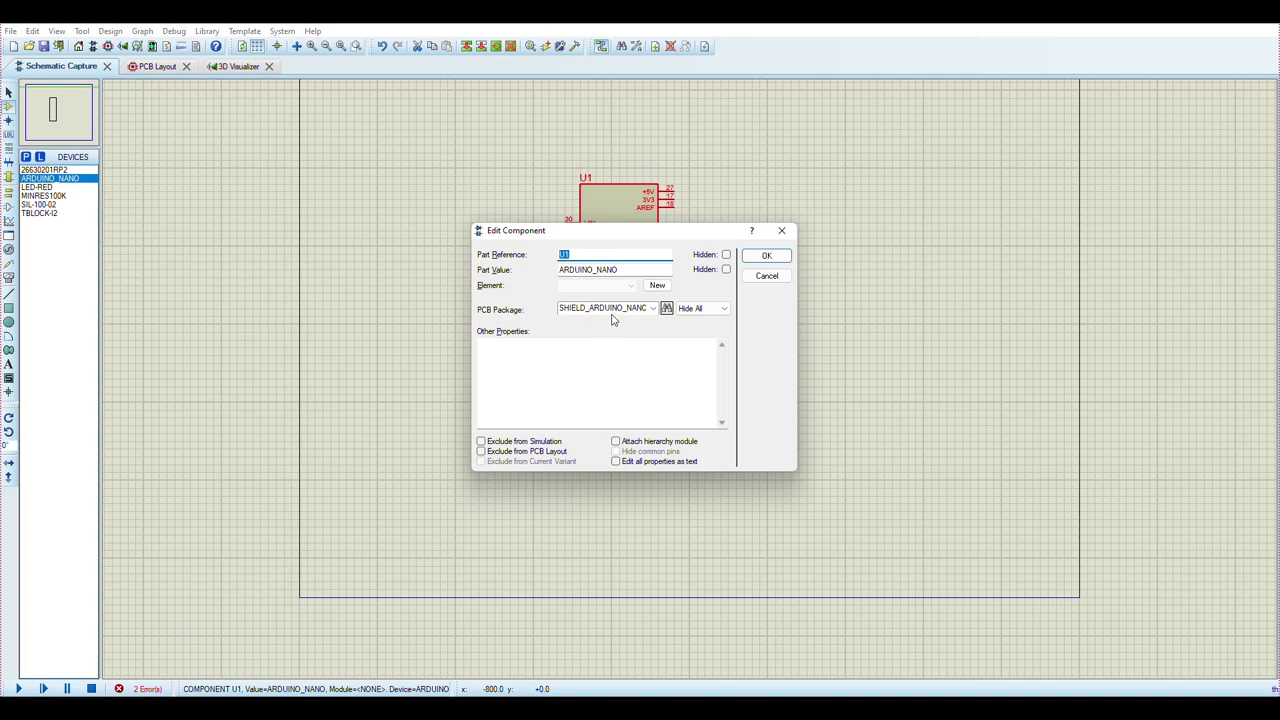
pyautogui.click(652, 308)
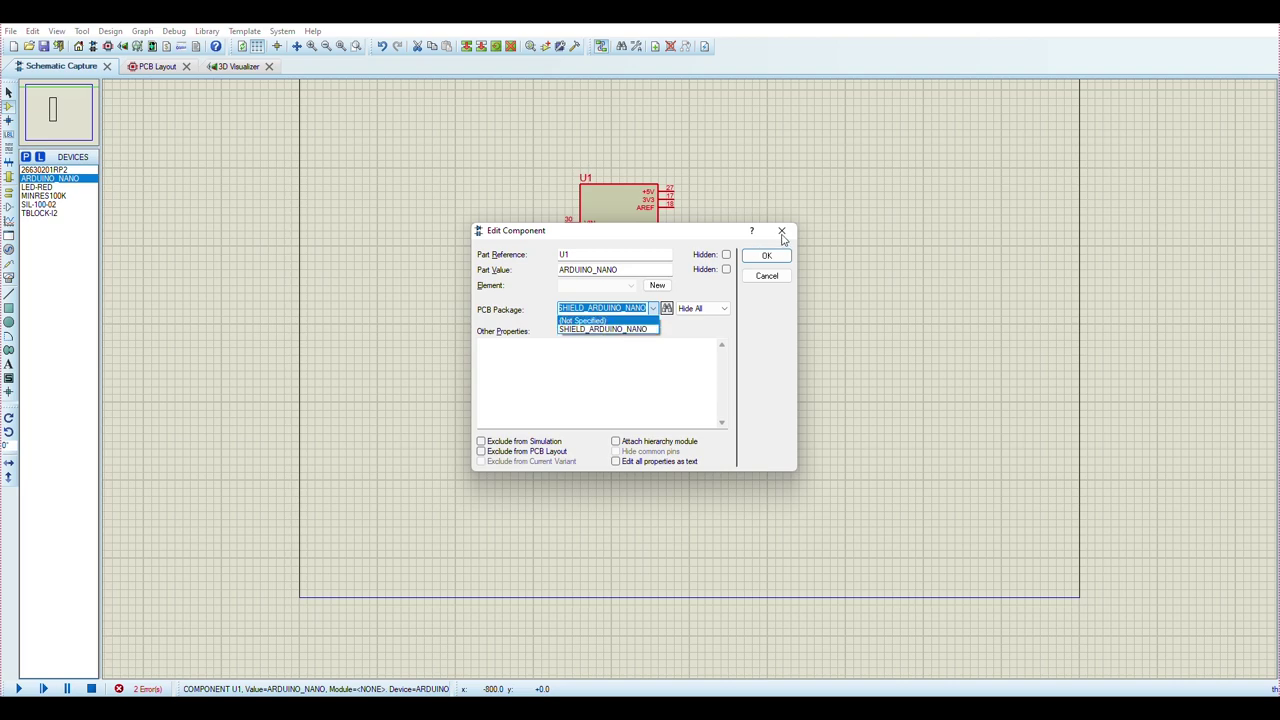
pyautogui.click(783, 237)
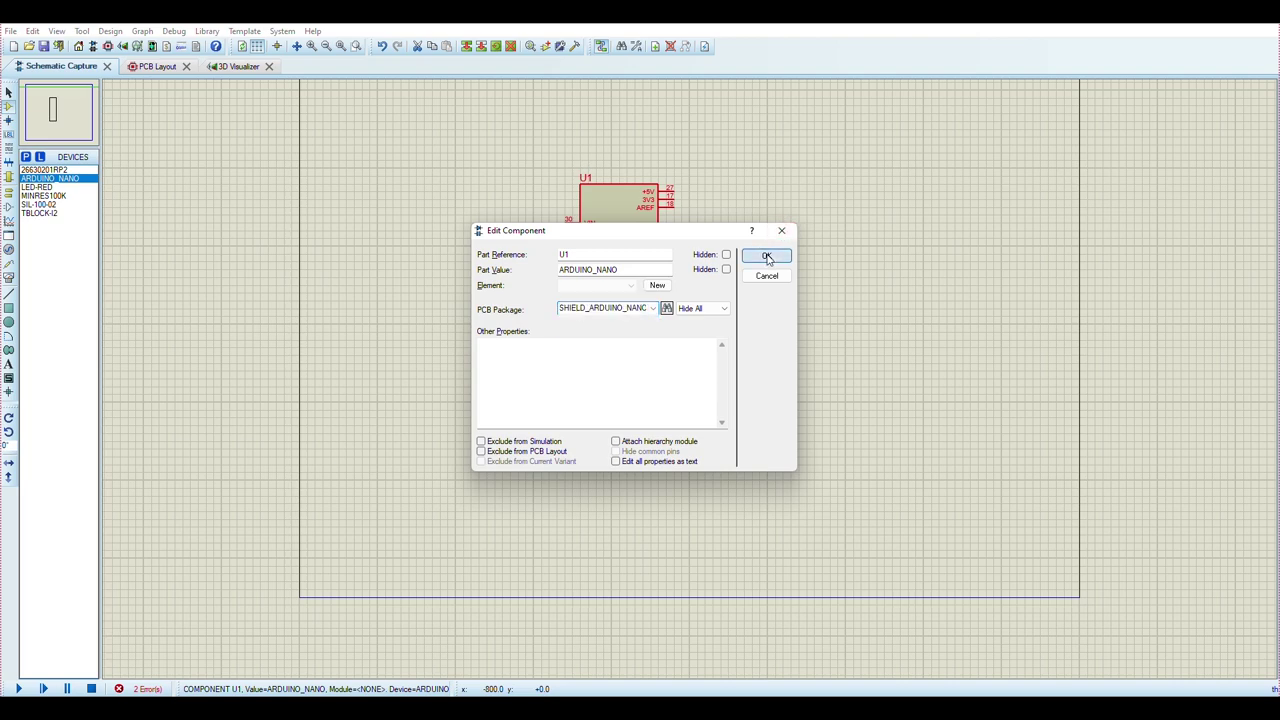
pyautogui.click(766, 255)
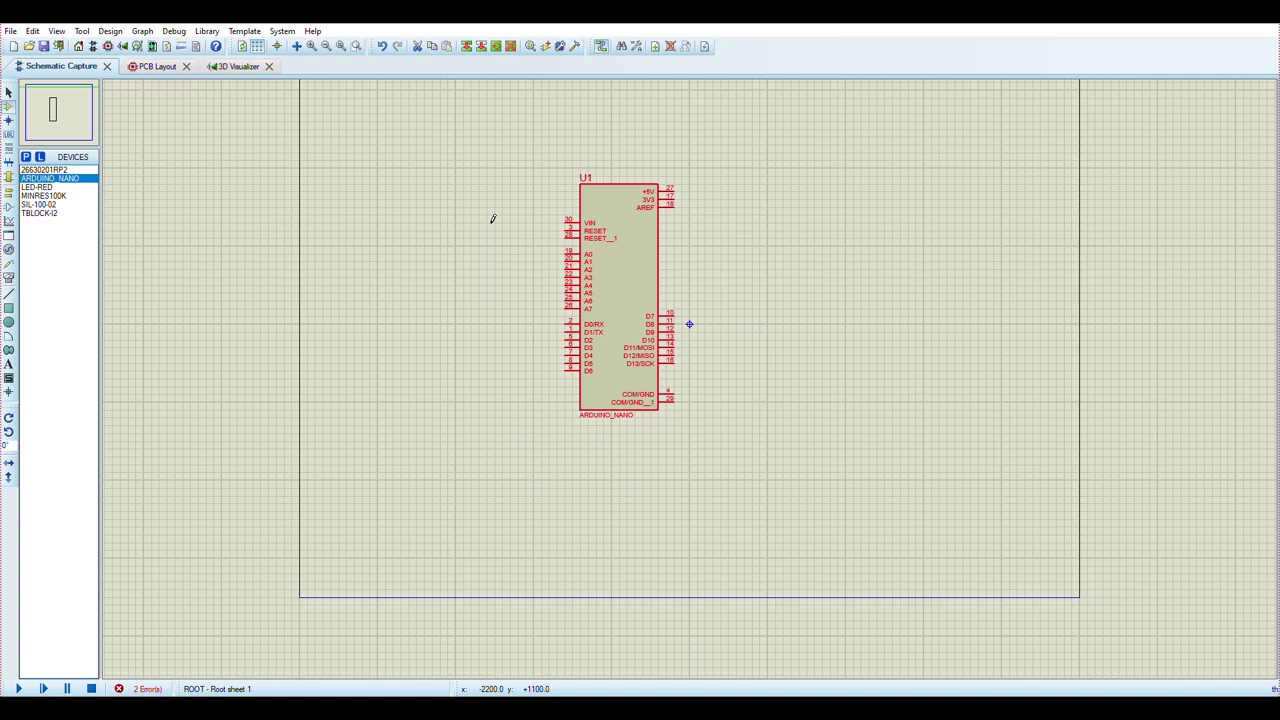
# Step: Place the SHIELD_ARDUINO_NANO package in the PCB layout beside the existing board outline with R1, D1 and J3
pyautogui.click(152, 66)
pyautogui.moveTo(30, 135)
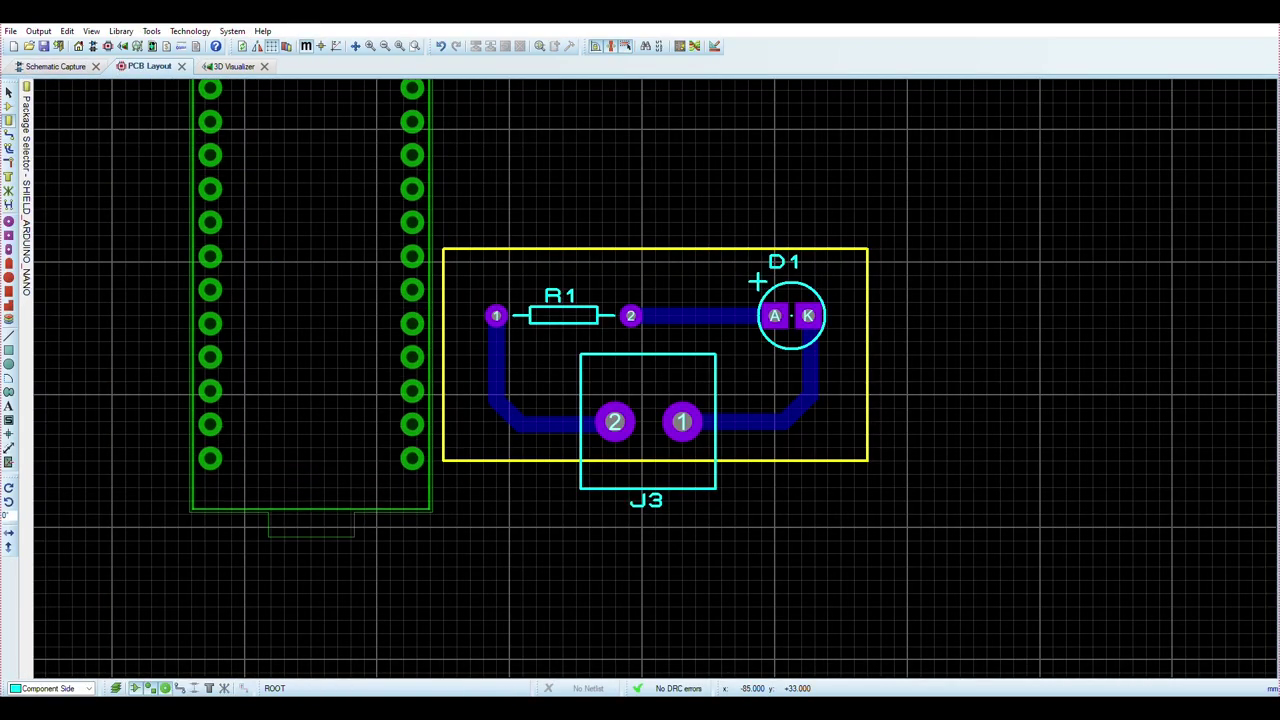
pyautogui.click(277, 242)
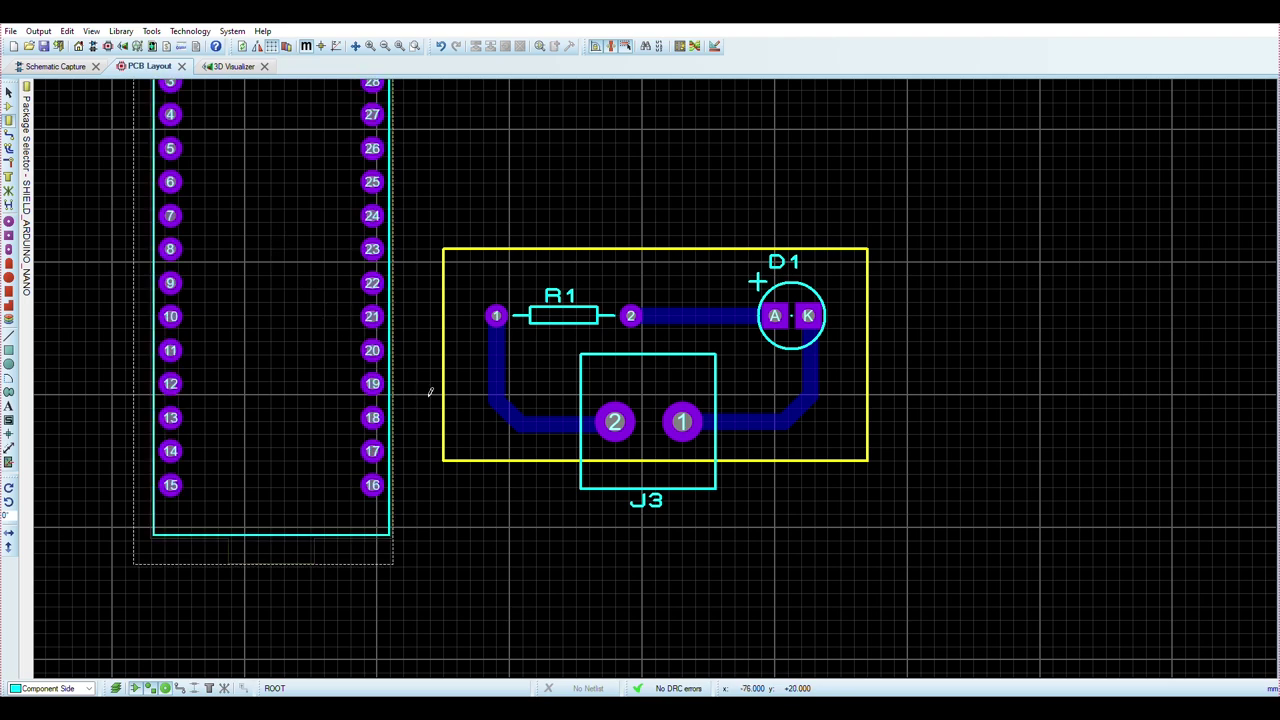
pyautogui.scroll(2, 429, 383)
pyautogui.scroll(-4, 645, 360)
pyautogui.scroll(2, 640, 347)
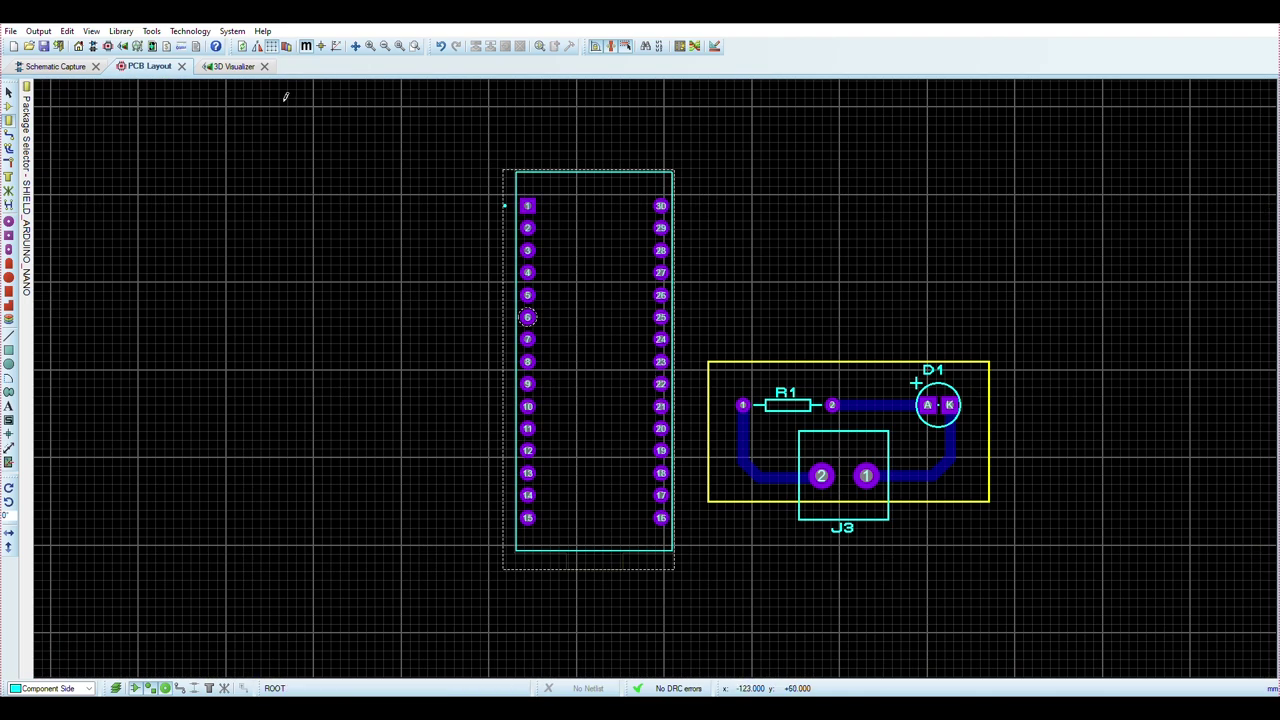
# Step: Examine the Arduino Nano model beside the resistor, LED and terminal block board in the 3D view
pyautogui.click(228, 66)
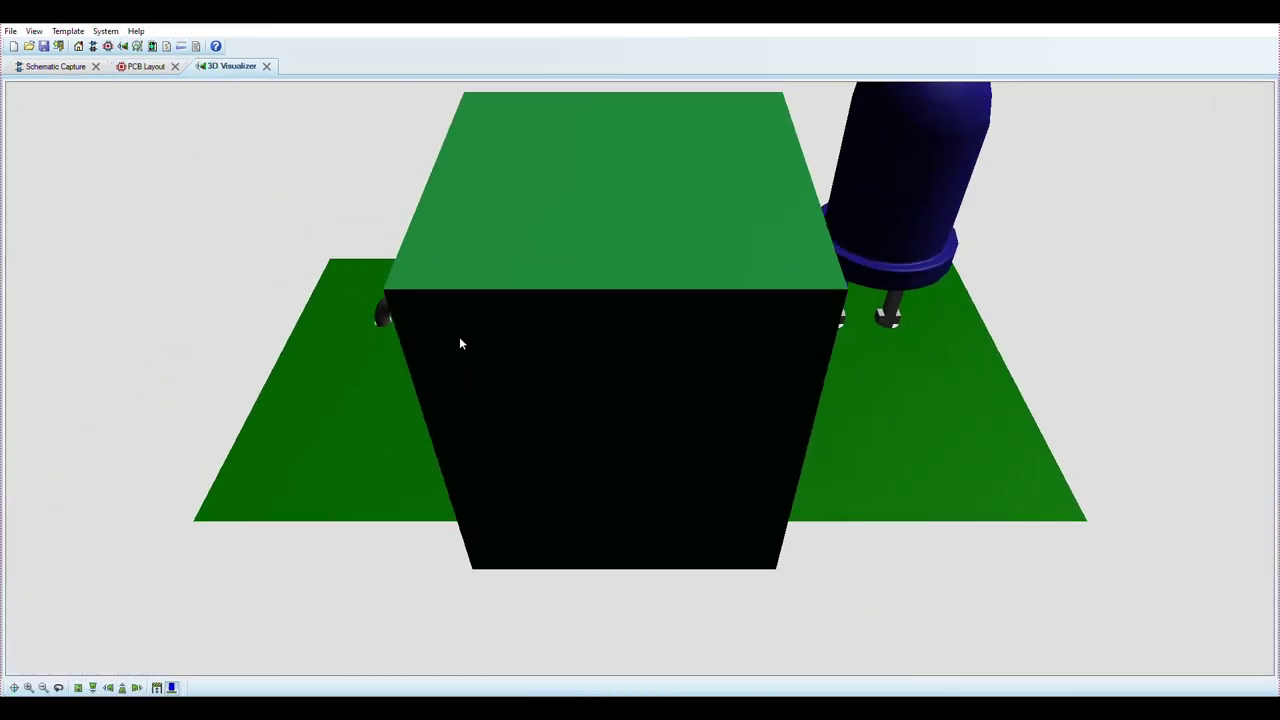
pyautogui.click(452, 337)
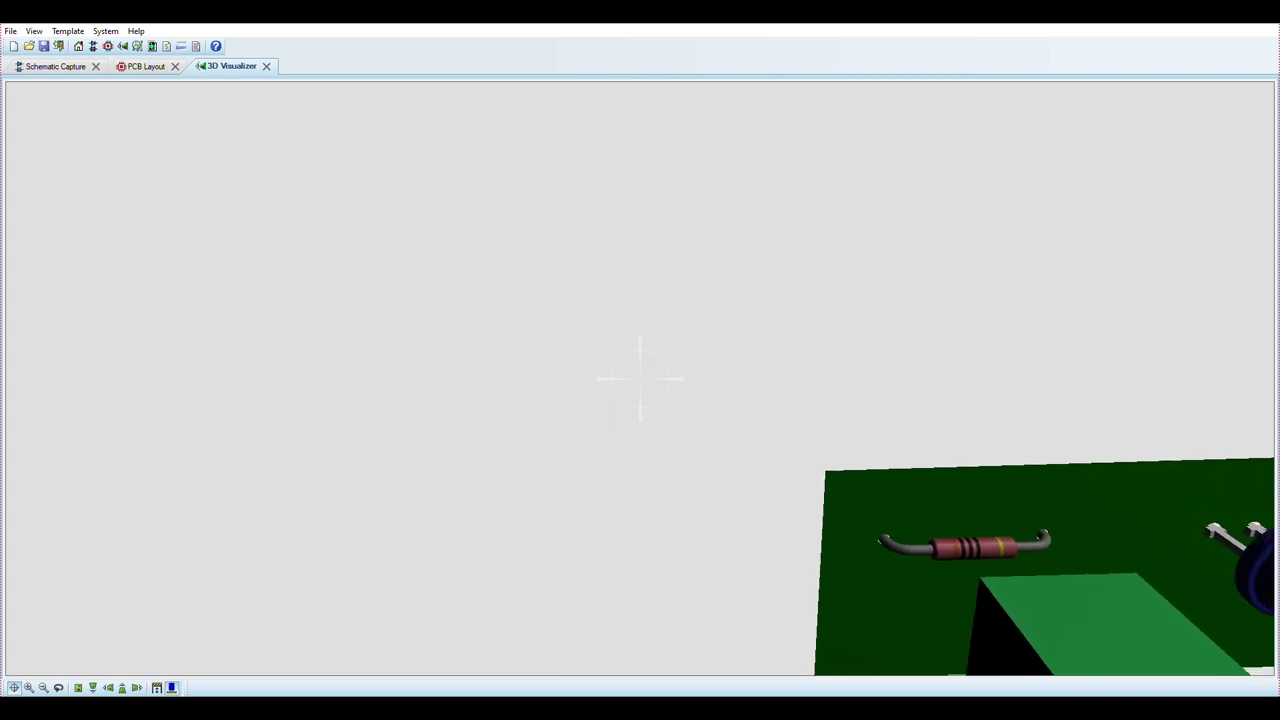
pyautogui.rightClick(640, 379)
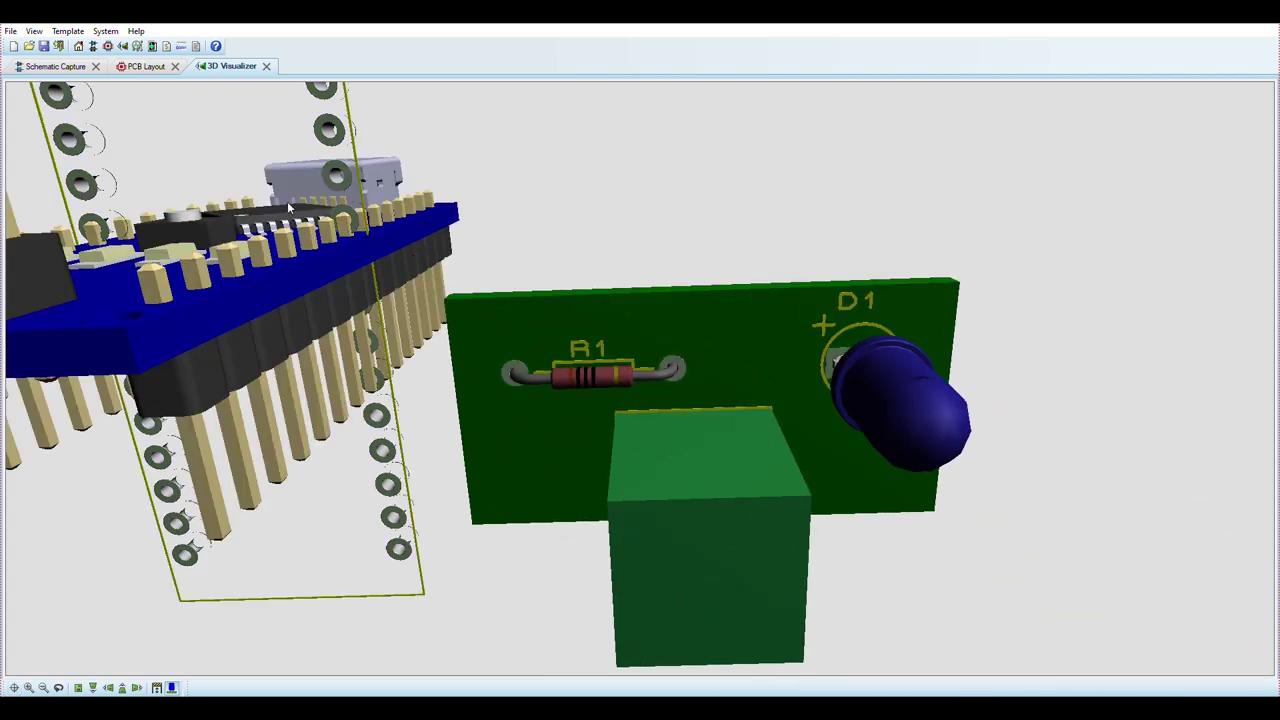
pyautogui.scroll(-6, 441, 346)
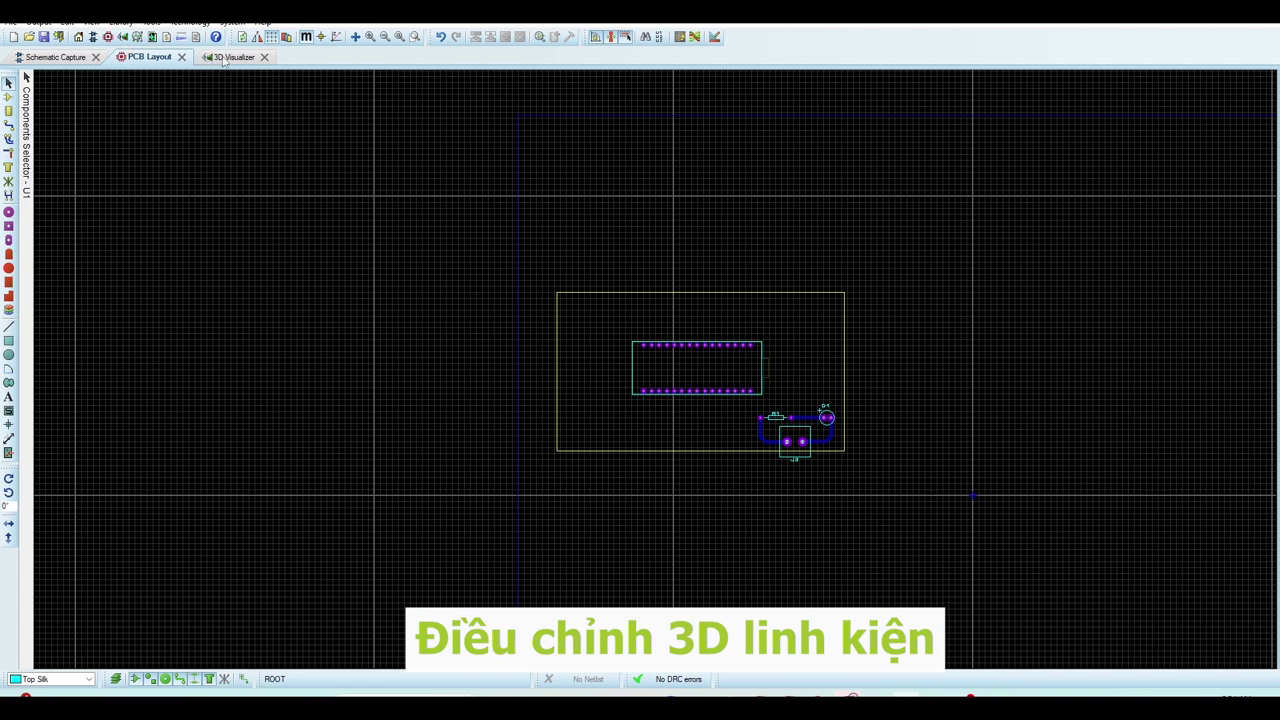
# Step: Check in 3D how the Arduino Nano model sits relative to its pads on the enlarged board
pyautogui.click(229, 57)
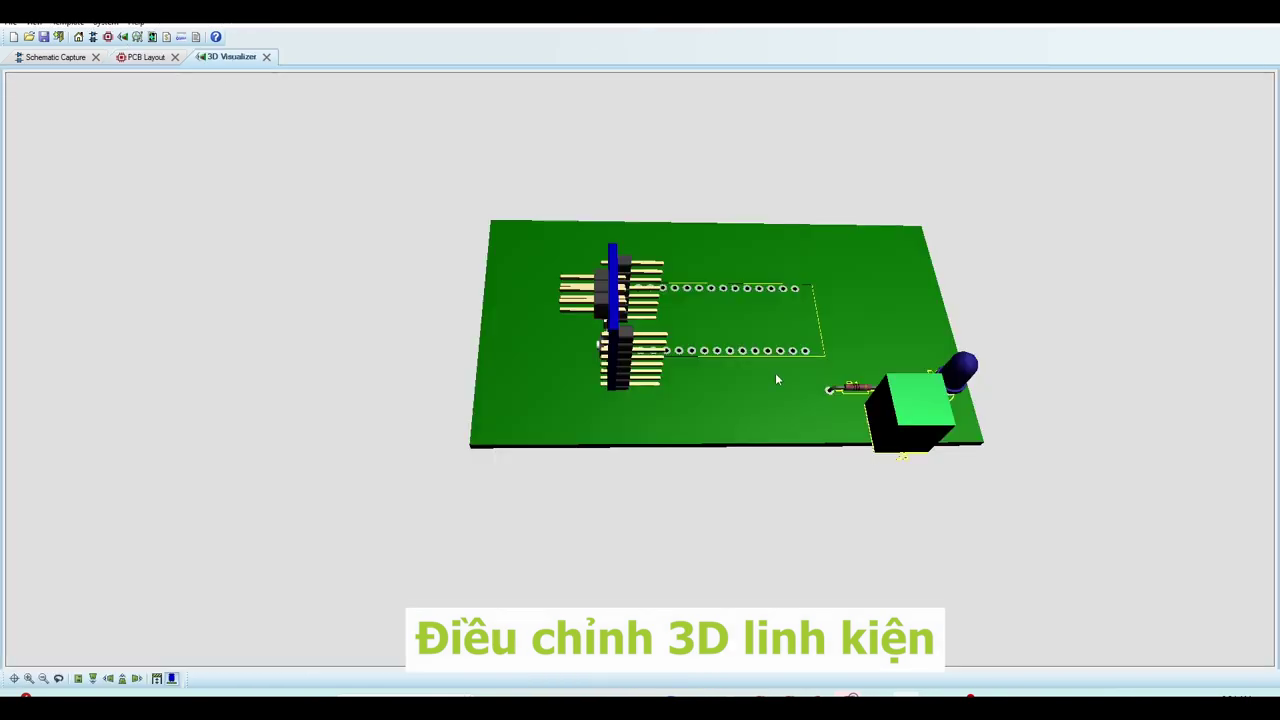
pyautogui.middleClick(774, 374)
pyautogui.moveTo(640, 370); pyautogui.dragTo(596, 428)
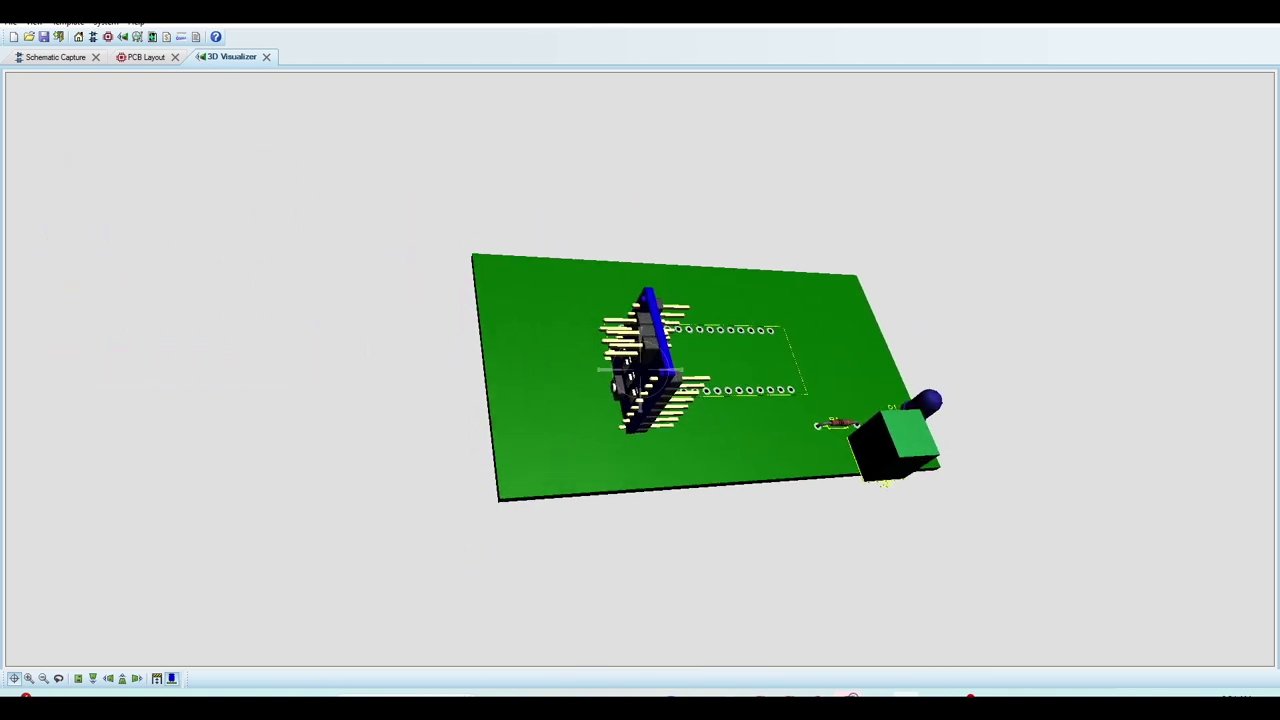
pyautogui.rightClick(772, 394)
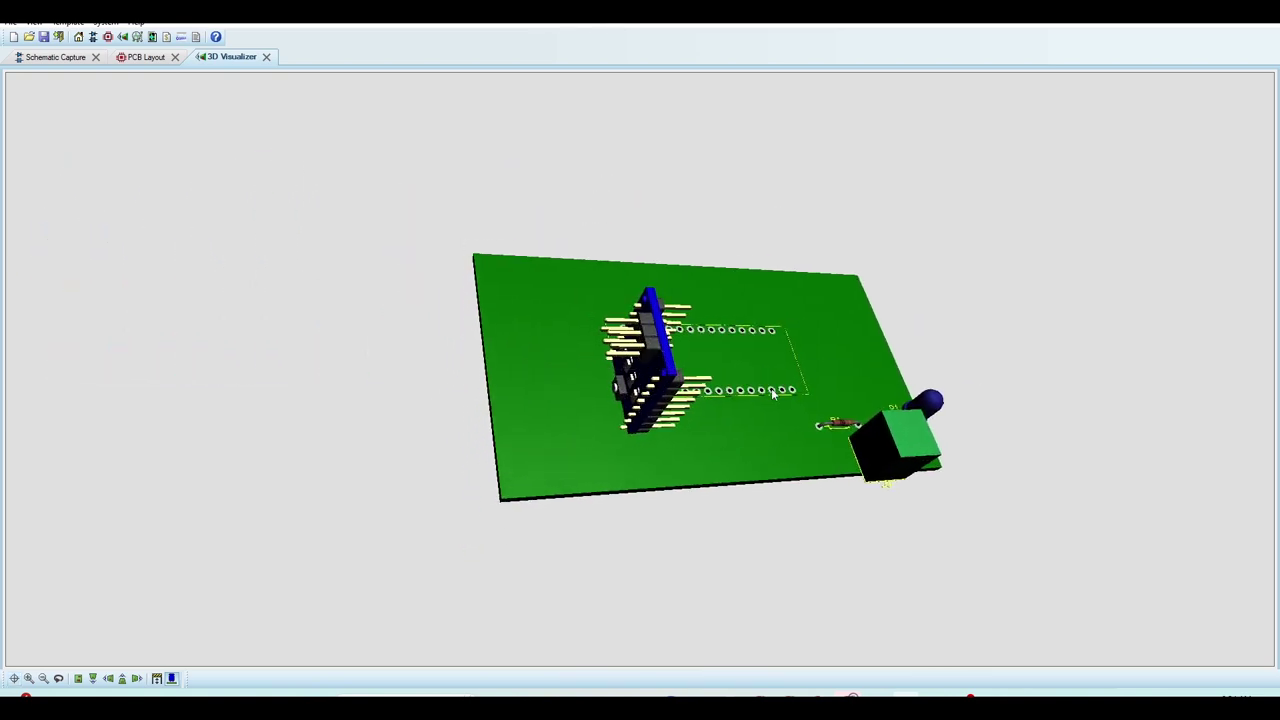
# Step: Start Make Package for the Arduino Nano footprint in the PCB layout and display its 3D mechanical model settings
pyautogui.click(145, 57)
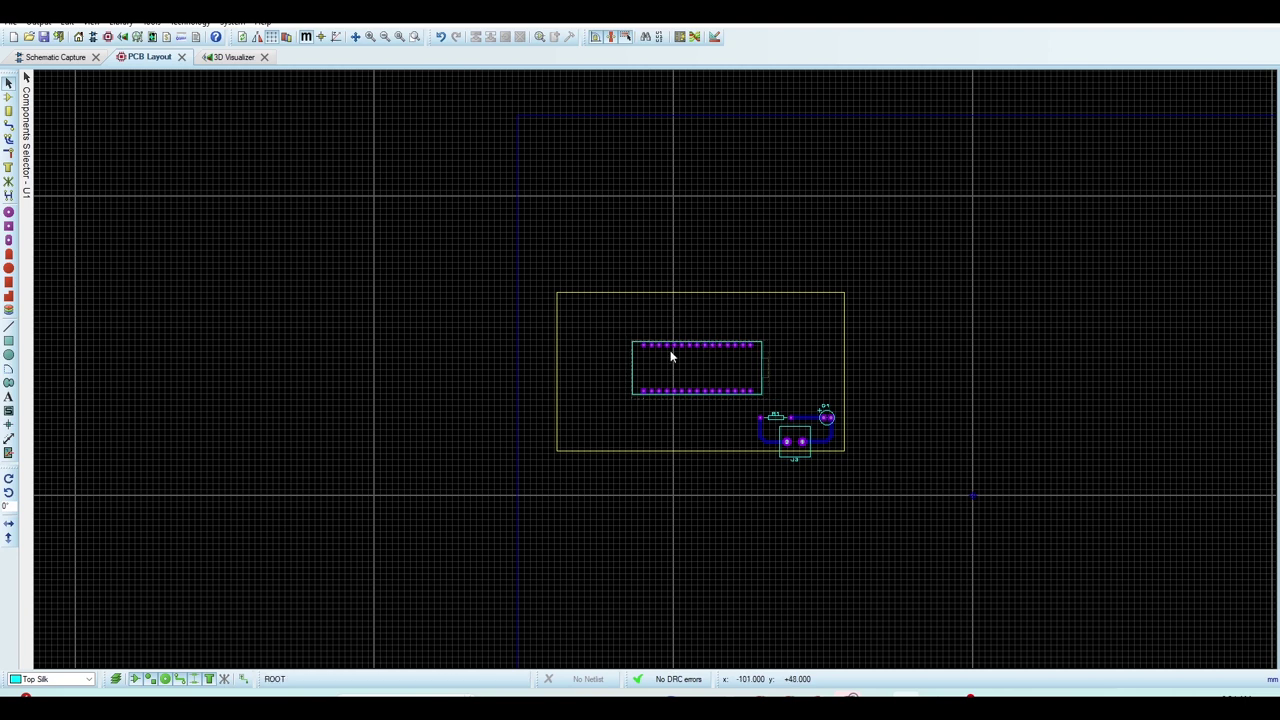
pyautogui.click(7, 84)
pyautogui.click(652, 358)
pyautogui.rightClick(660, 365)
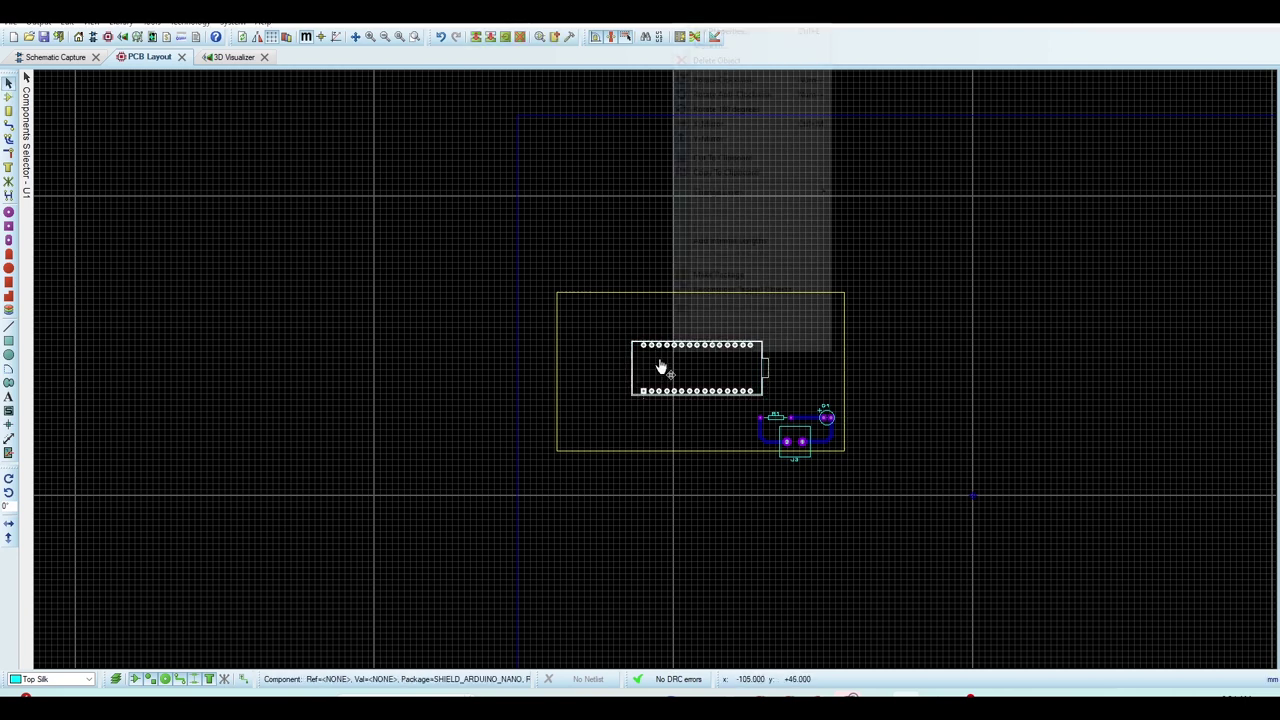
pyautogui.click(724, 279)
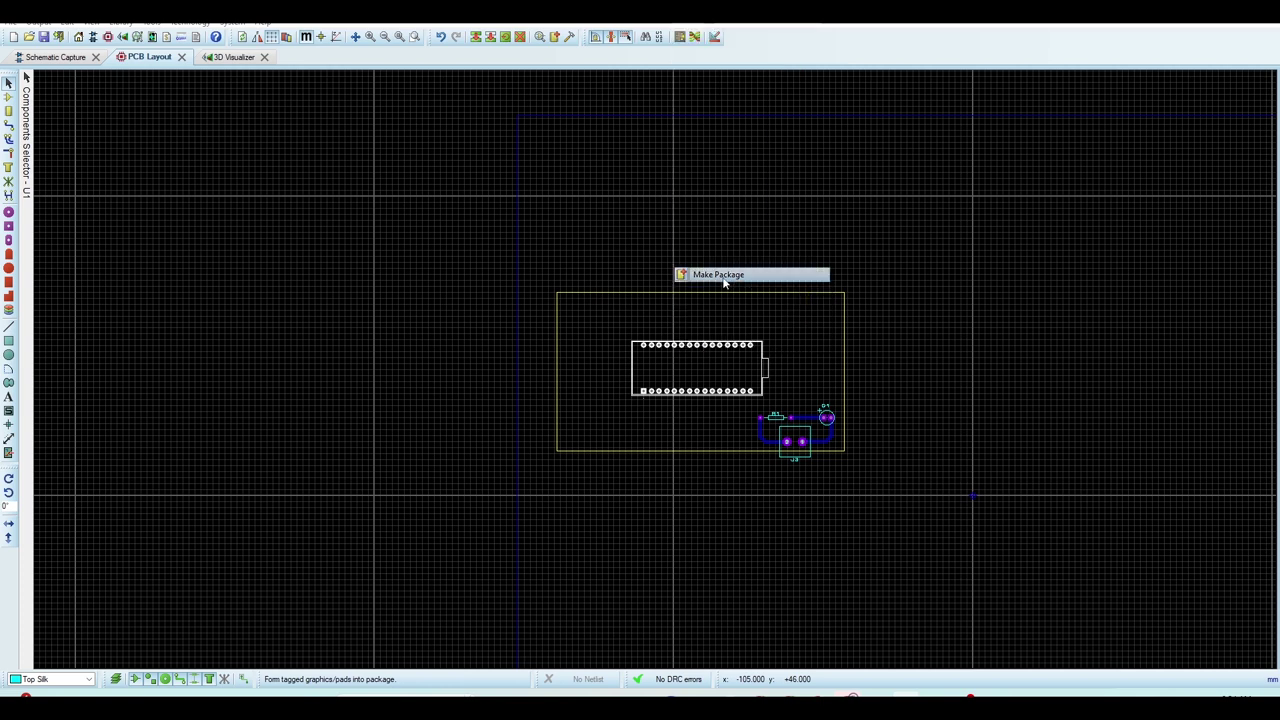
pyautogui.click(617, 367)
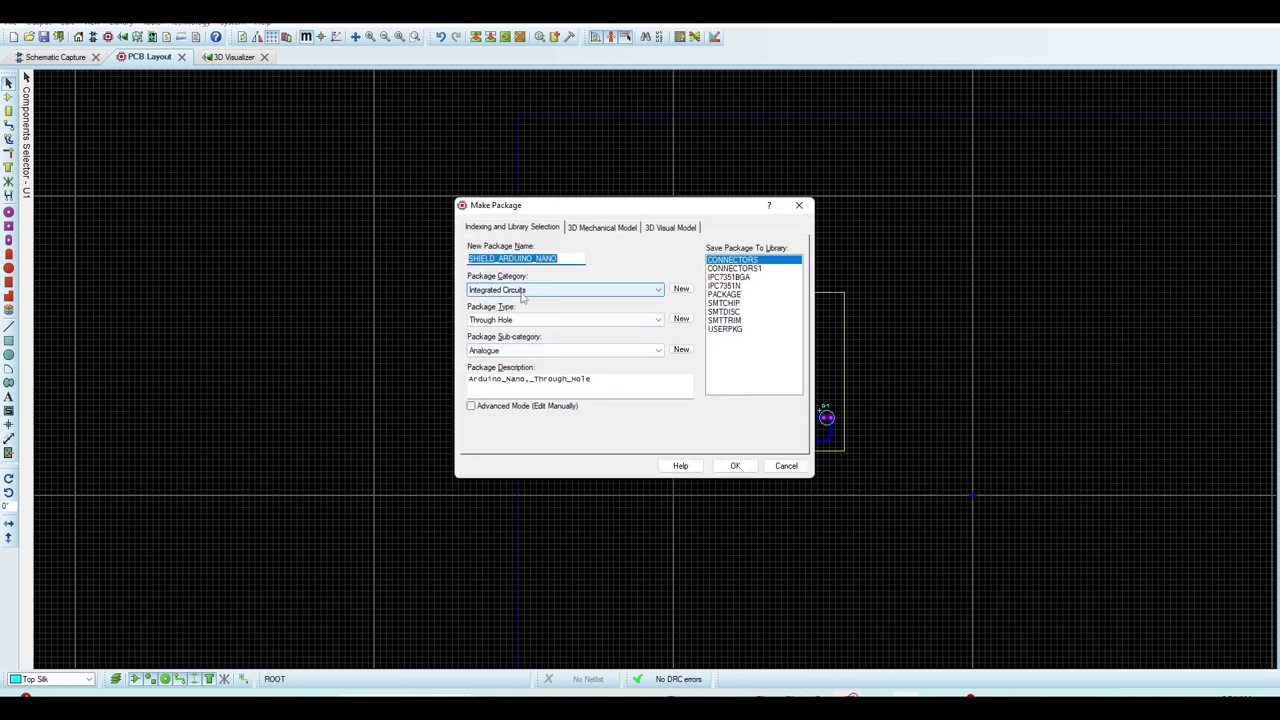
pyautogui.click(605, 229)
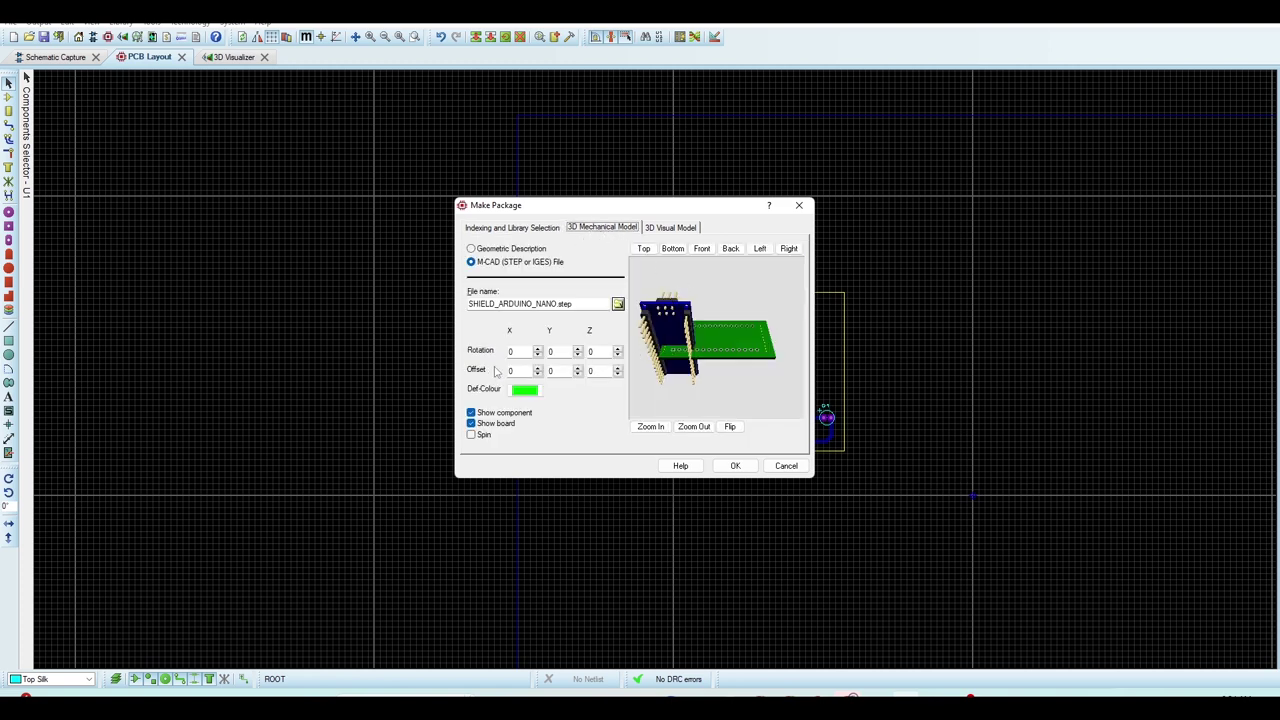
# Step: Hide and show the component and the board in the 3D preview to tell them apart
pyautogui.click(471, 413)
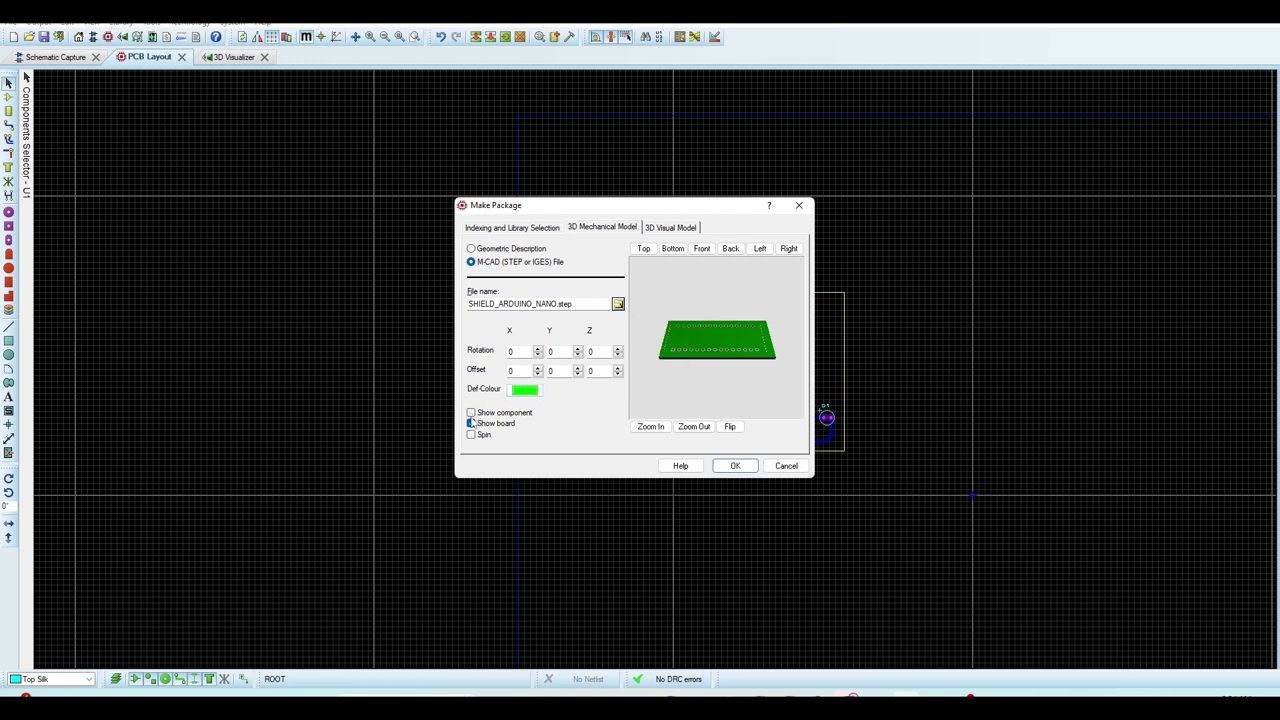
pyautogui.click(471, 423)
pyautogui.click(471, 423)
pyautogui.click(471, 413)
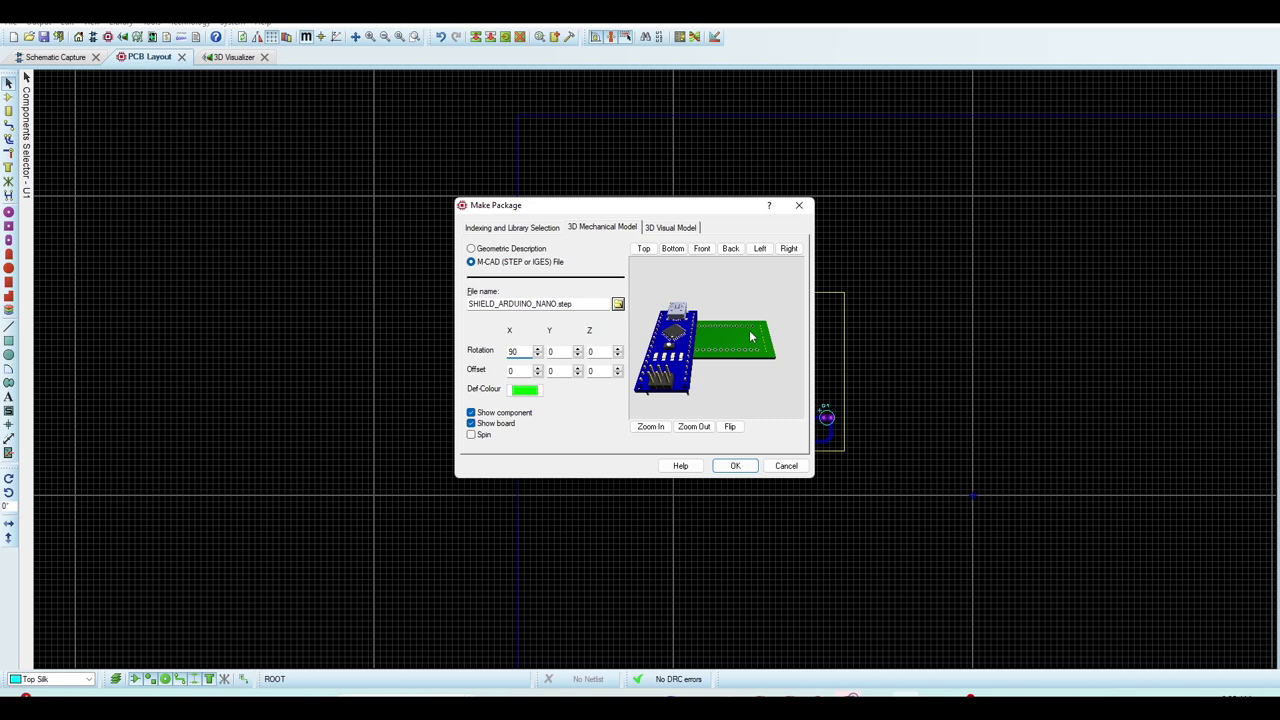
pyautogui.moveTo(520, 351); pyautogui.dragTo(486, 356)
pyautogui.write('18')
pyautogui.press('Return')
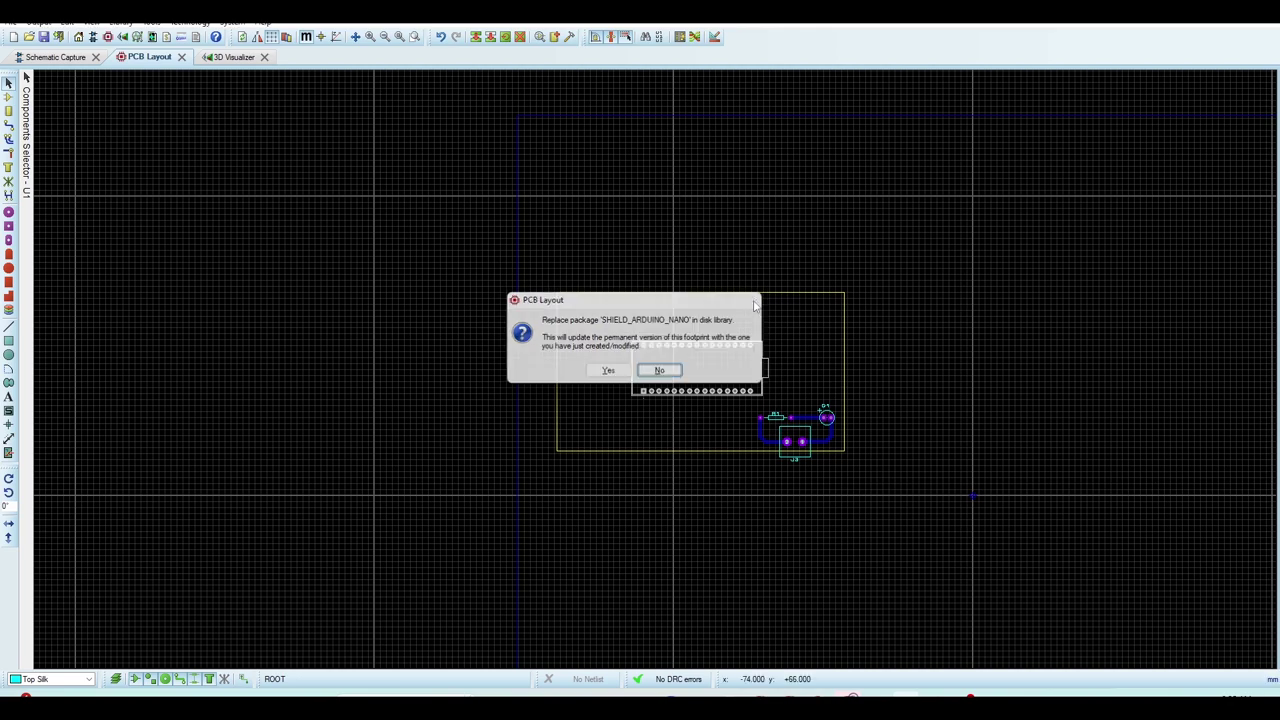
pyautogui.click(754, 305)
# Step: Restart Make Package for the Arduino Nano footprint, accept the rotated package prompt, and display the 3D mechanical model settings
pyautogui.rightClick(677, 352)
pyautogui.click(723, 271)
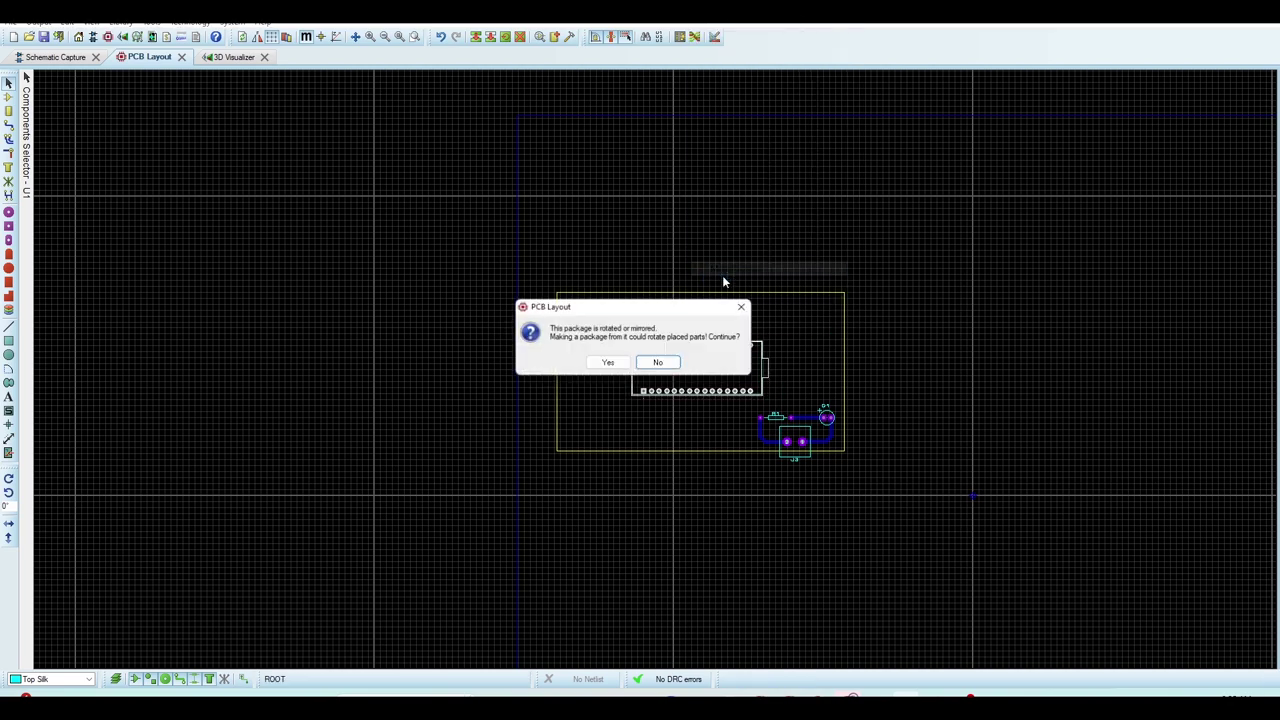
pyautogui.click(590, 360)
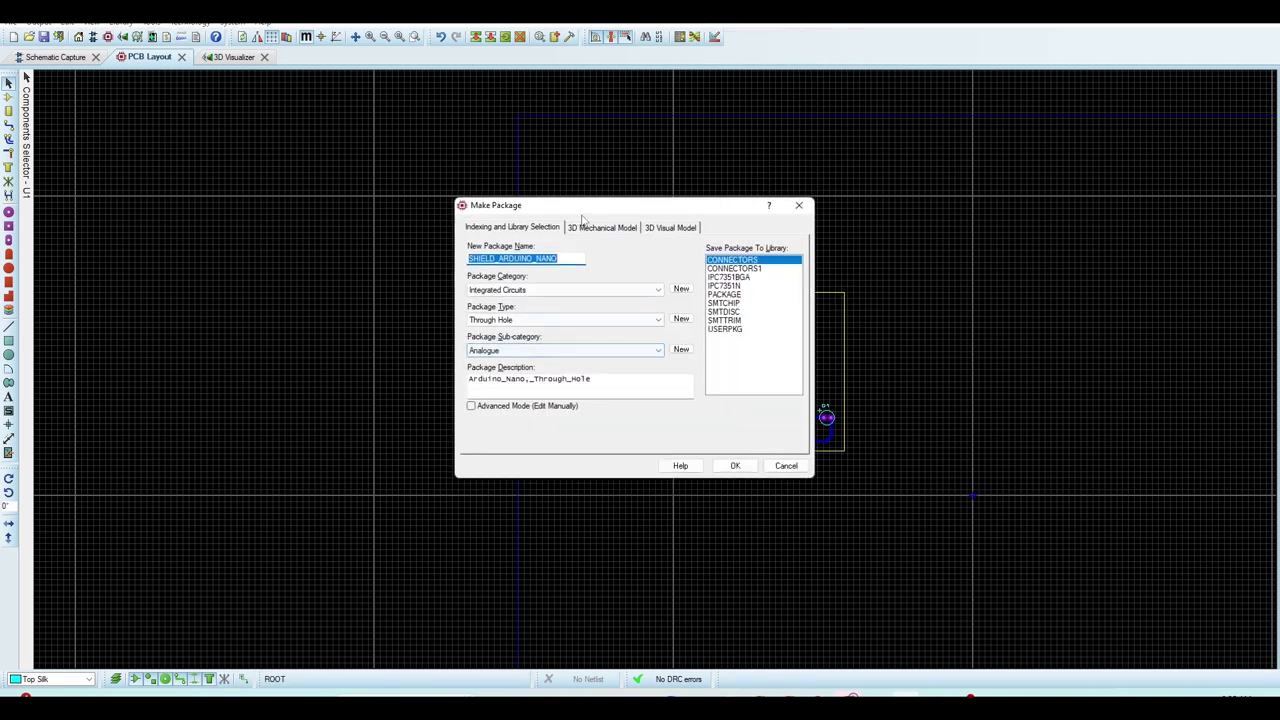
pyautogui.click(600, 227)
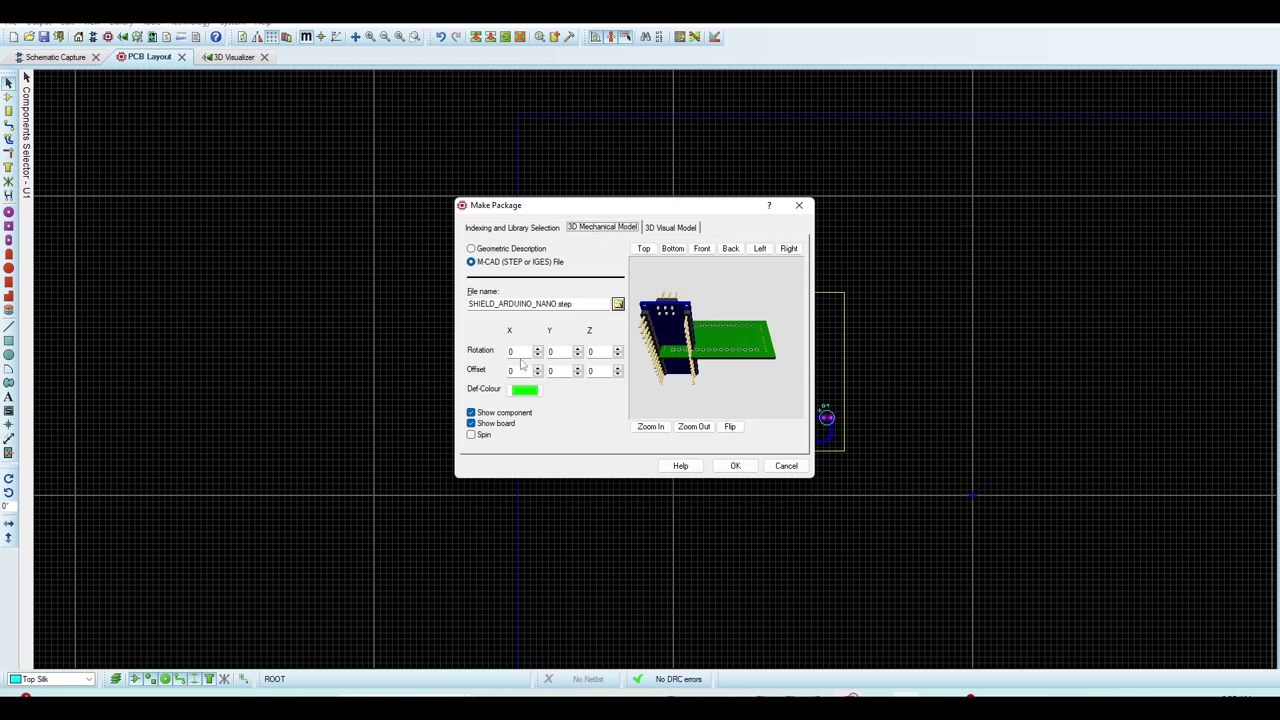
# Step: Try an X rotation of 180 on the Arduino Nano model and inspect it from the preset view directions
pyautogui.doubleClick(517, 352)
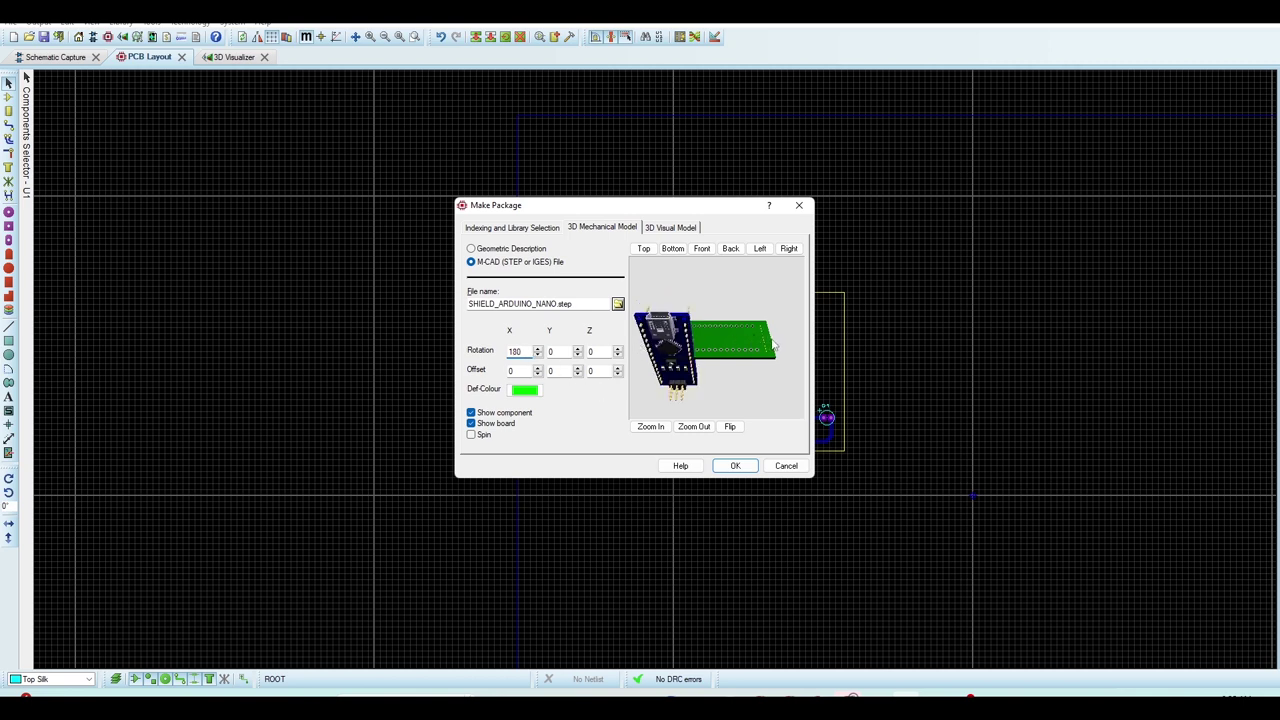
pyautogui.moveTo(684, 358); pyautogui.dragTo(790, 355)
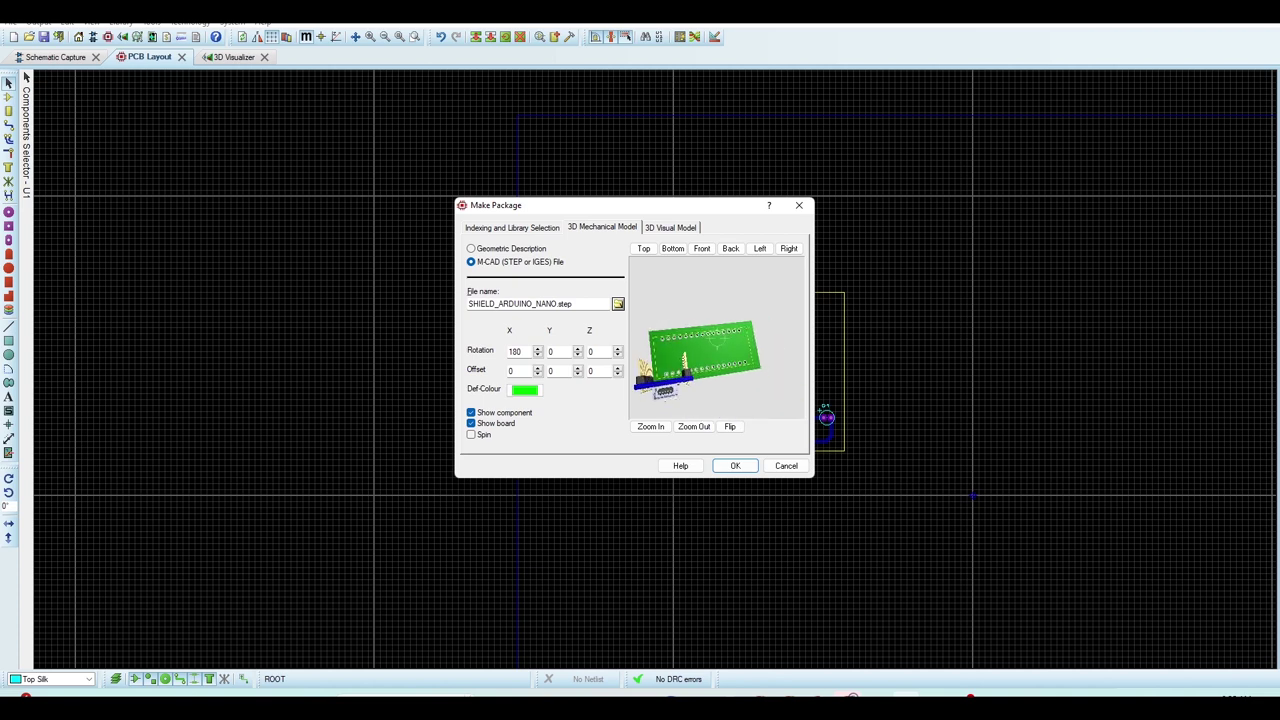
pyautogui.click(644, 248)
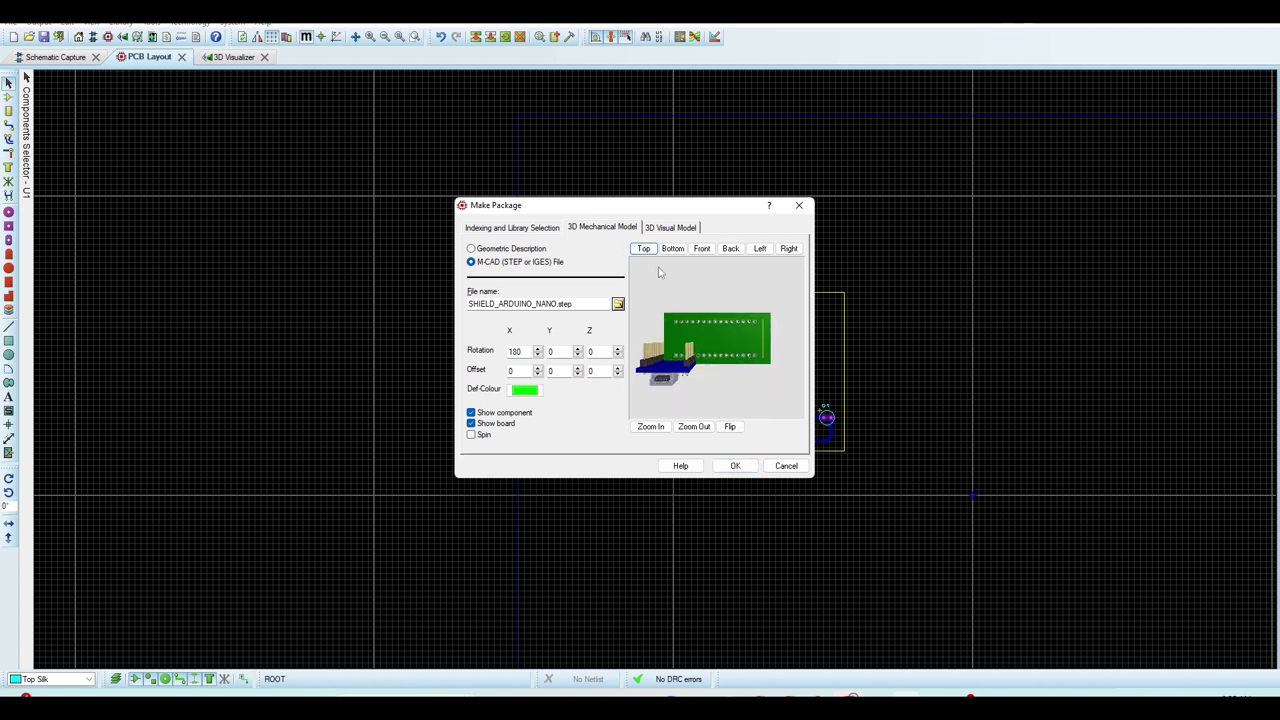
pyautogui.click(673, 250)
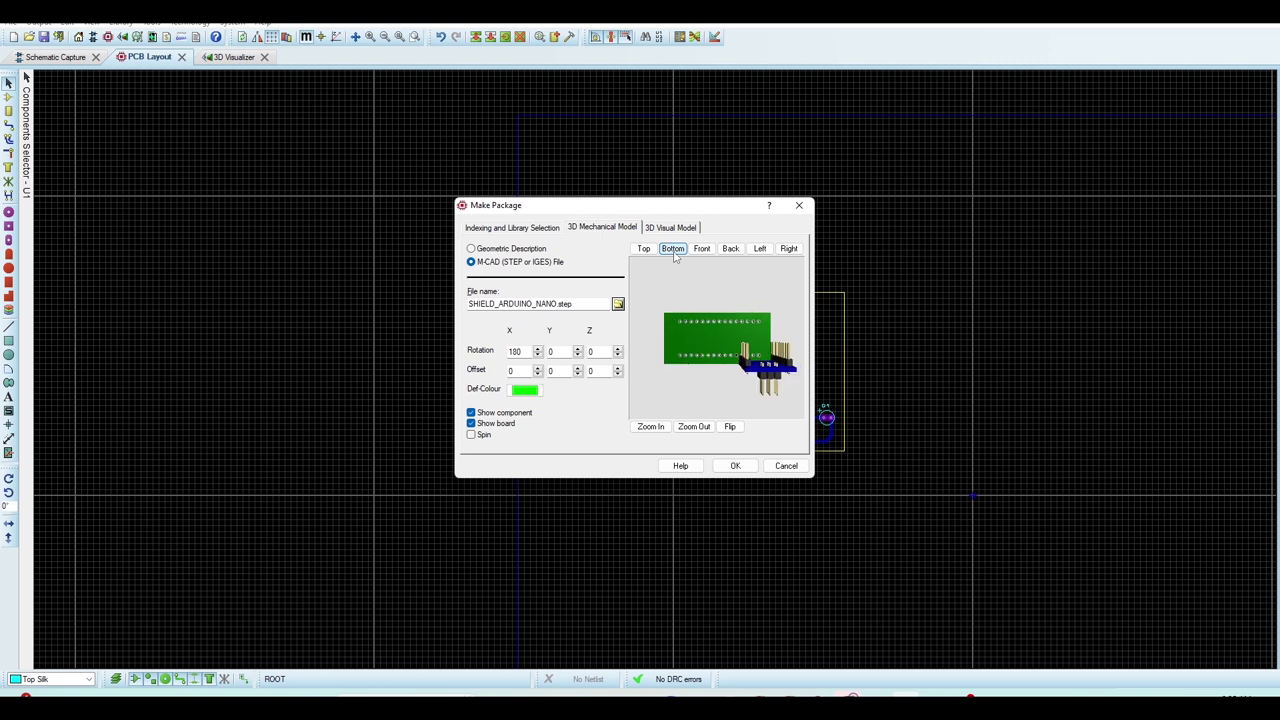
pyautogui.click(700, 252)
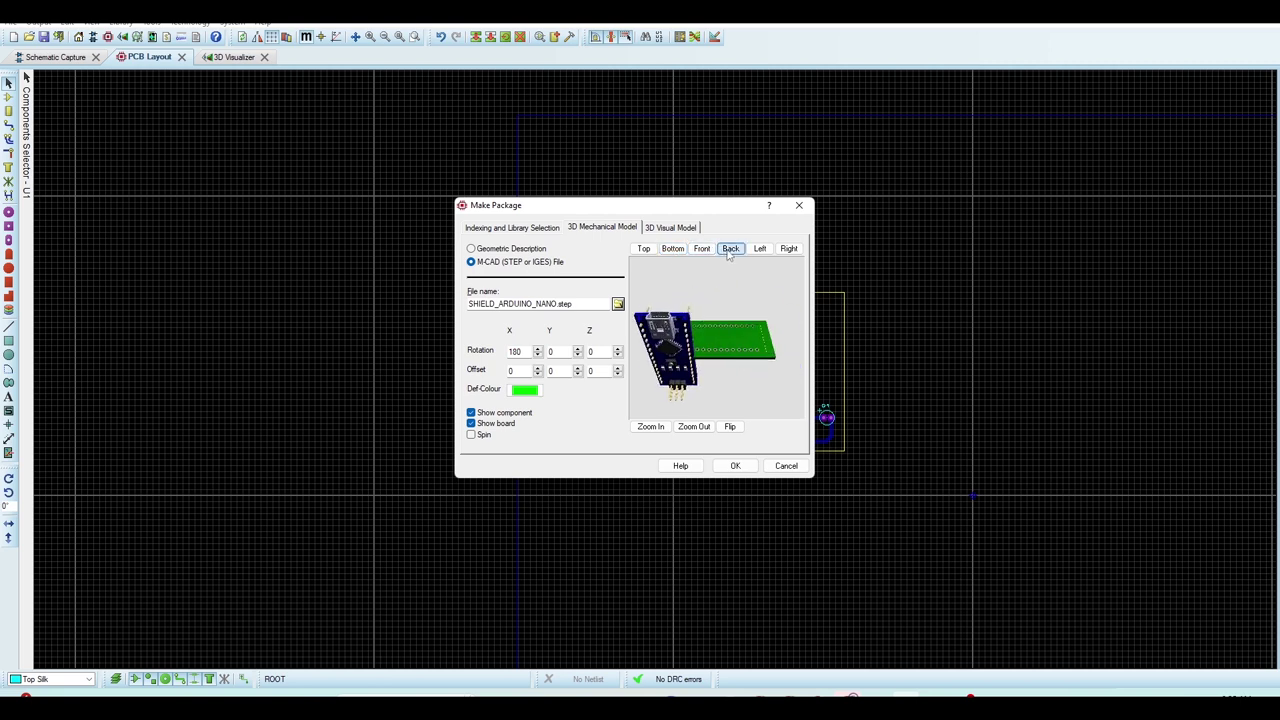
pyautogui.click(742, 254)
pyautogui.click(760, 249)
pyautogui.click(789, 249)
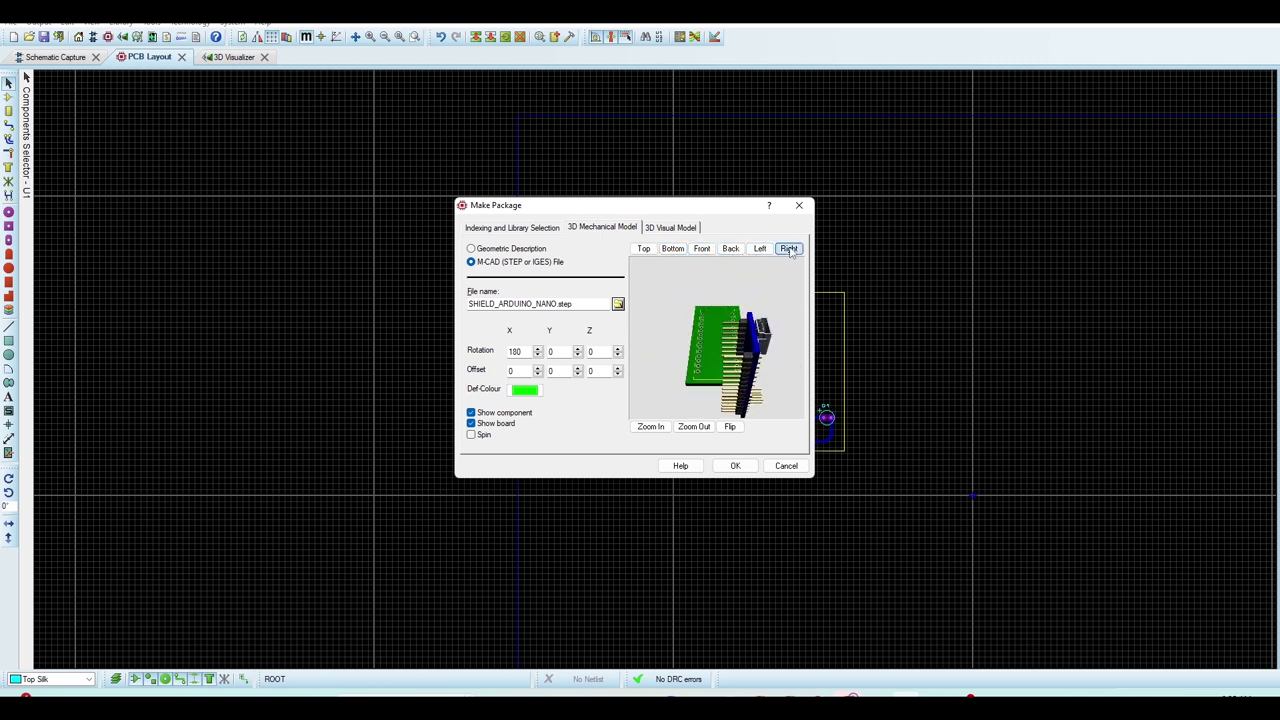
# Step: Set the model's X rotation to 90 and show the component in the top view
pyautogui.click(643, 250)
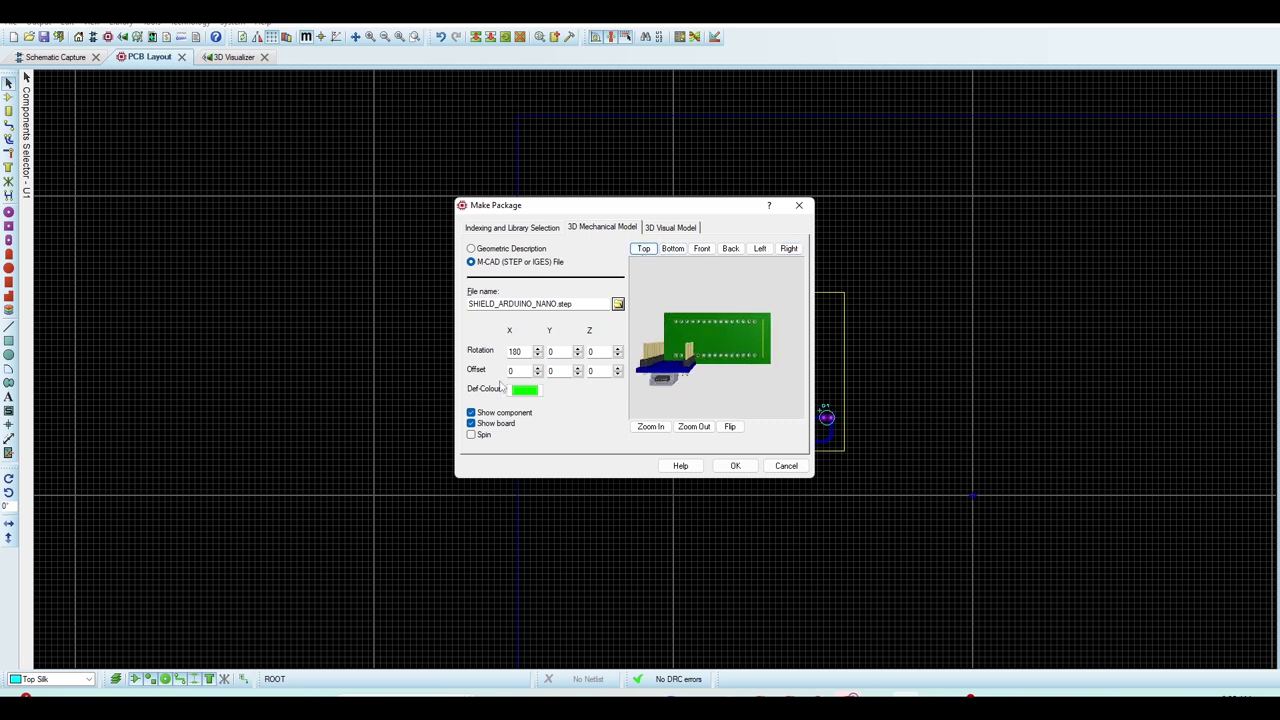
pyautogui.moveTo(528, 354); pyautogui.dragTo(498, 353)
pyautogui.write('90')
pyautogui.click(563, 413)
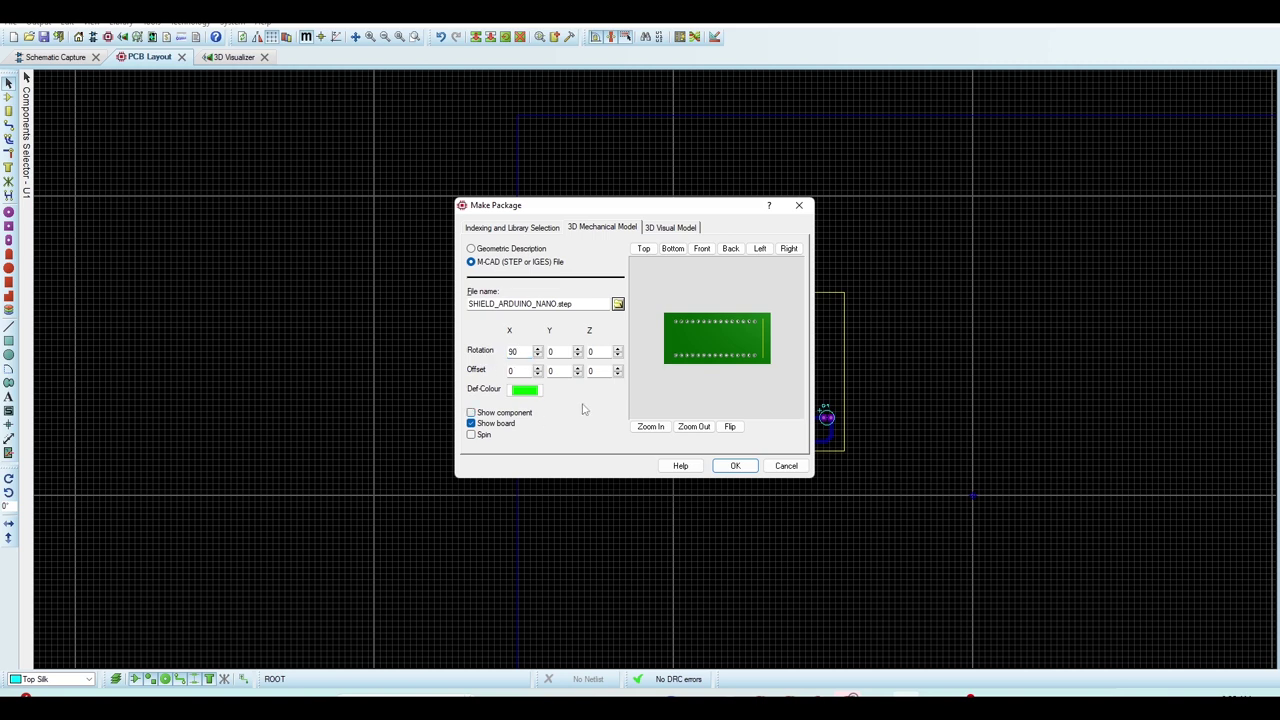
pyautogui.click(471, 412)
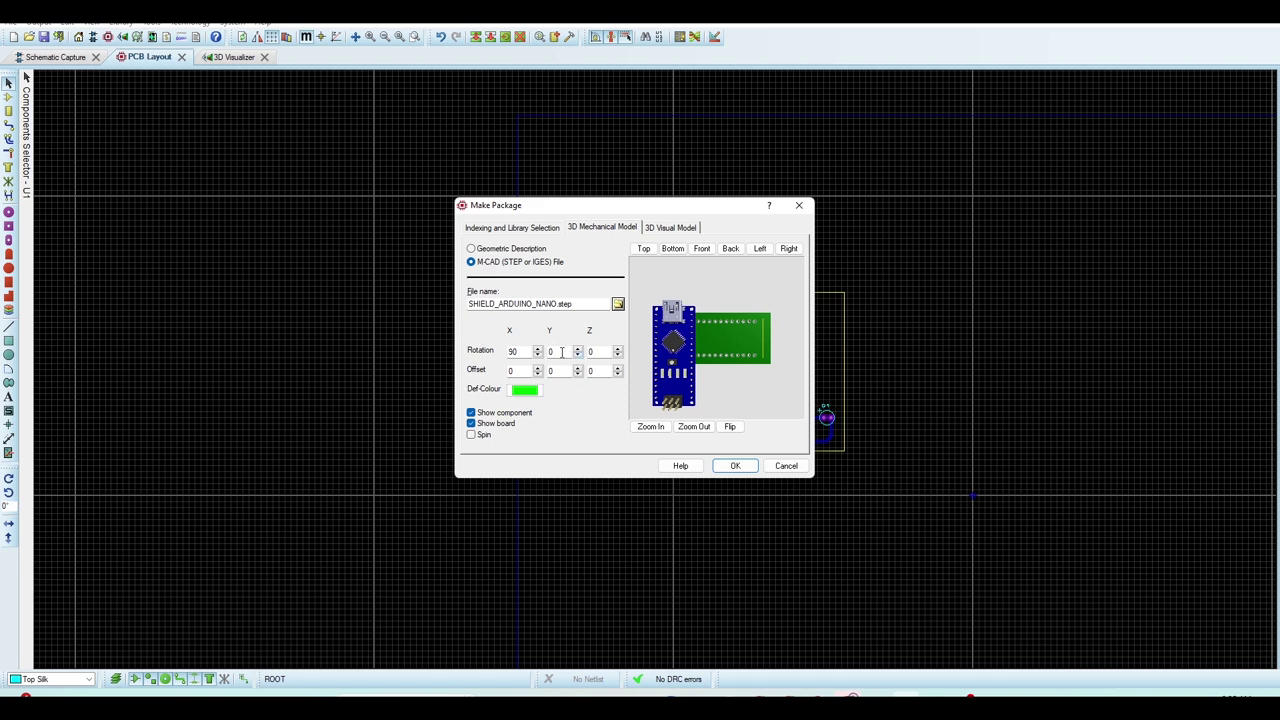
# Step: Set the model's Z rotation to 90 and show the component again in the preview
pyautogui.doubleClick(594, 351)
pyautogui.click(602, 415)
pyautogui.click(471, 412)
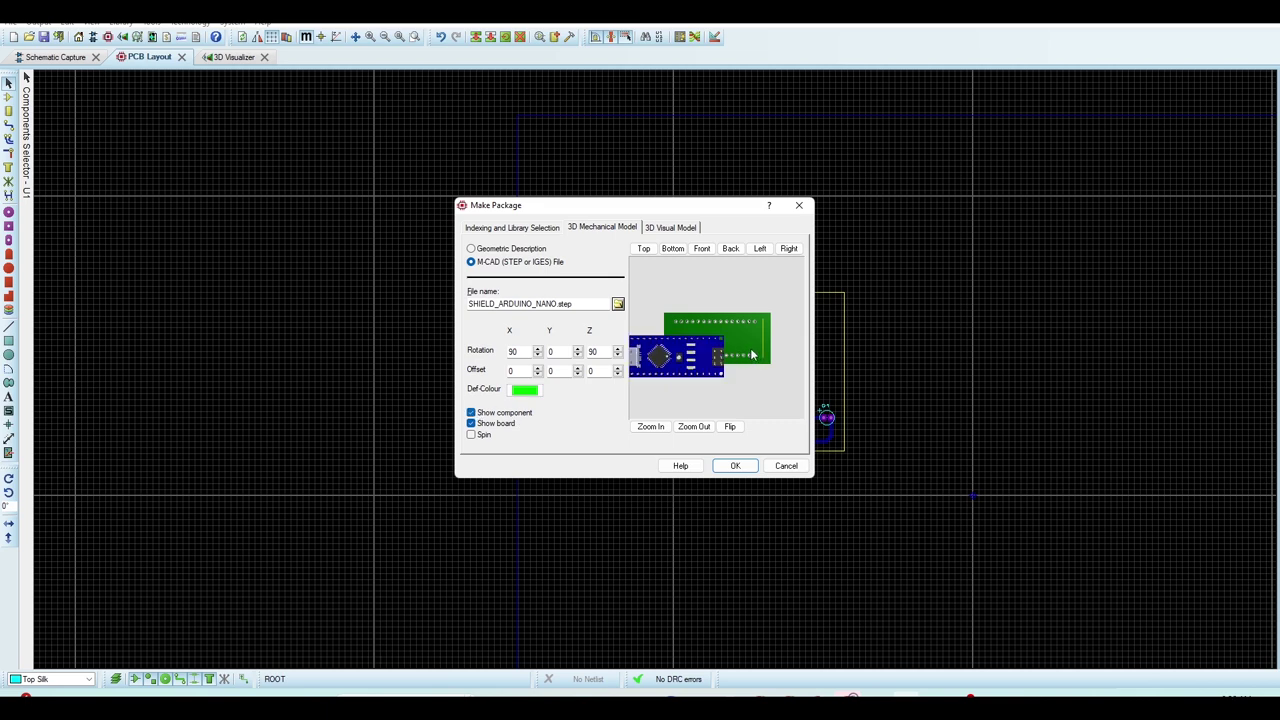
# Step: Set the model's X offset to 17 mm to shift the Arduino Nano lengthwise along its footprint
pyautogui.scroll(5, 745, 348)
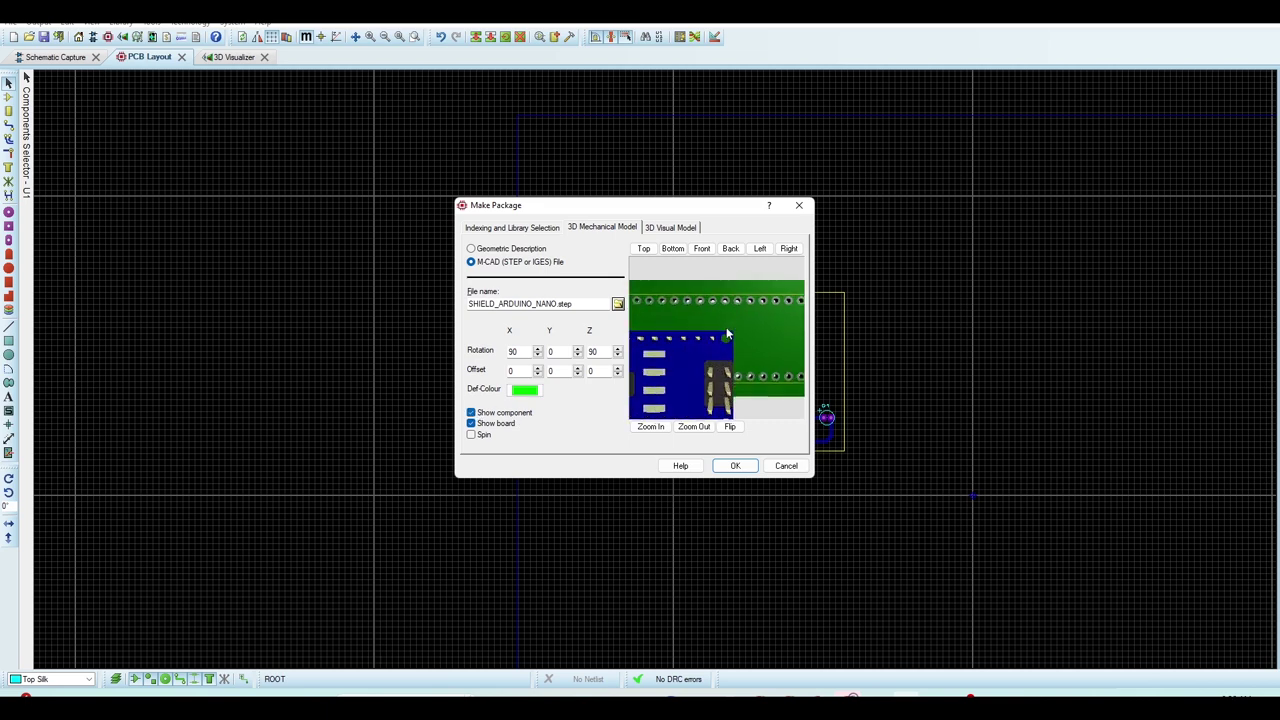
pyautogui.scroll(-5, 727, 334)
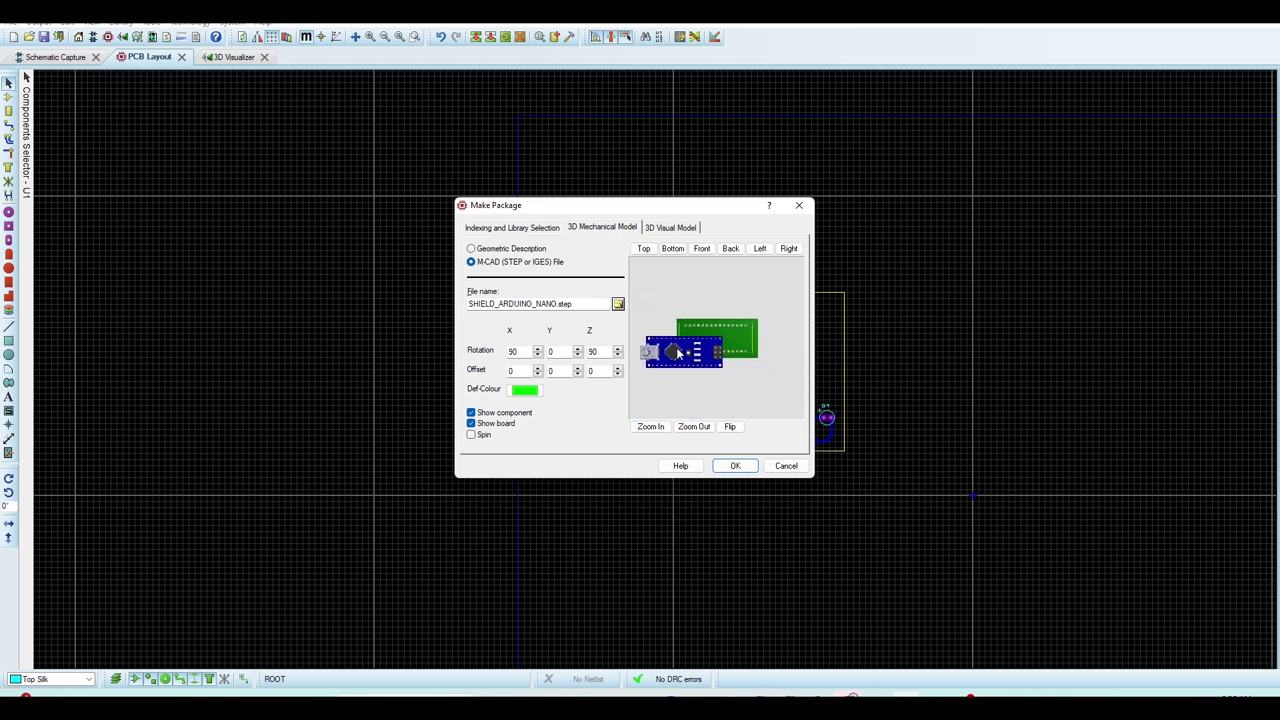
pyautogui.scroll(5, 678, 352)
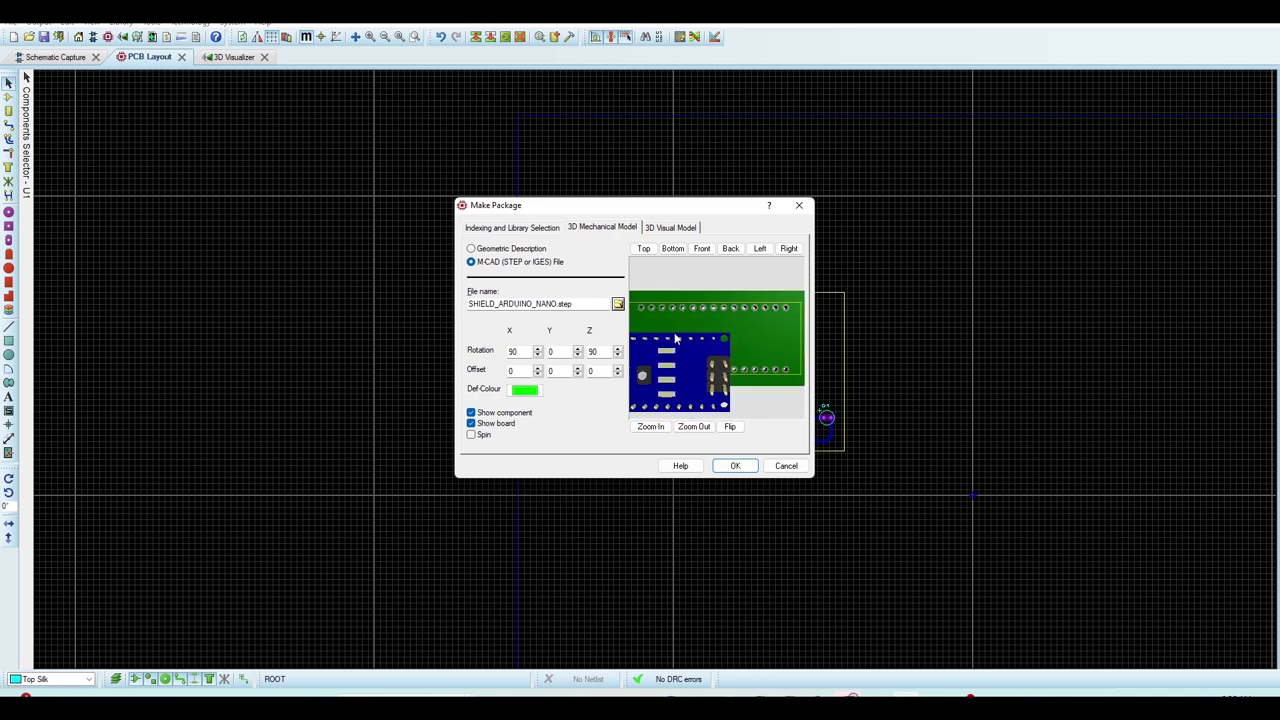
pyautogui.scroll(-3, 676, 340)
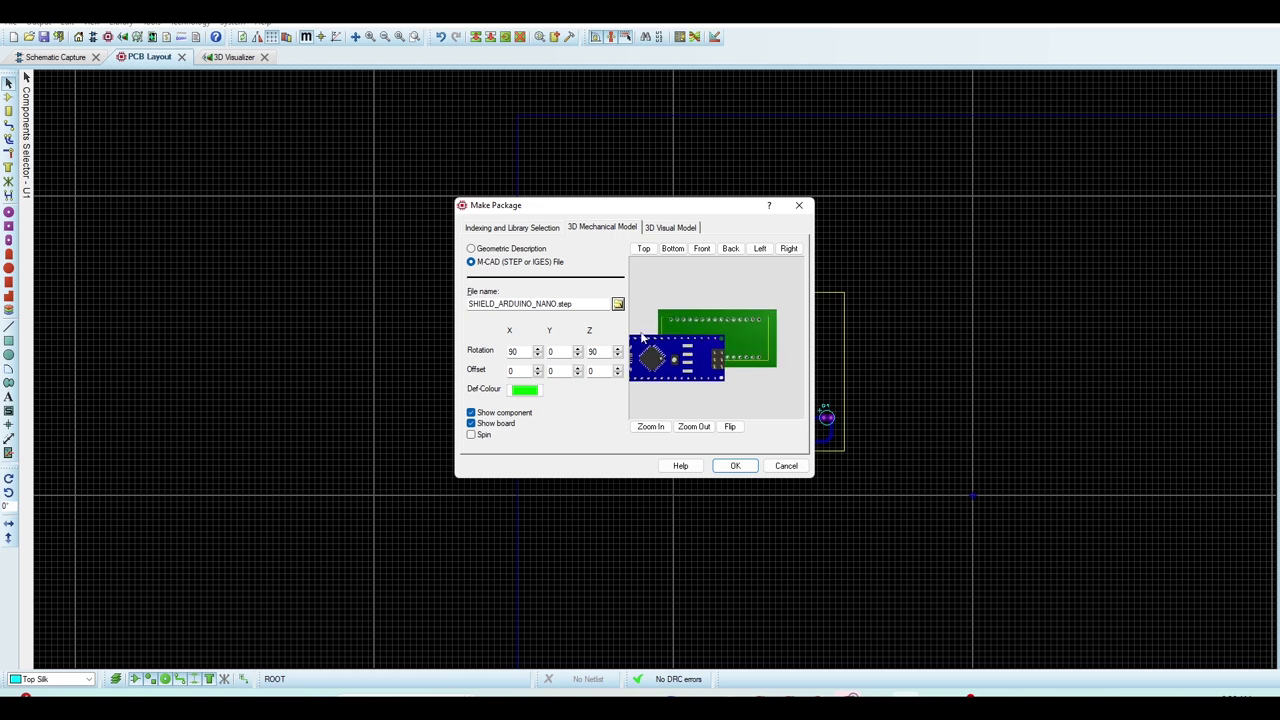
pyautogui.scroll(-3, 664, 364)
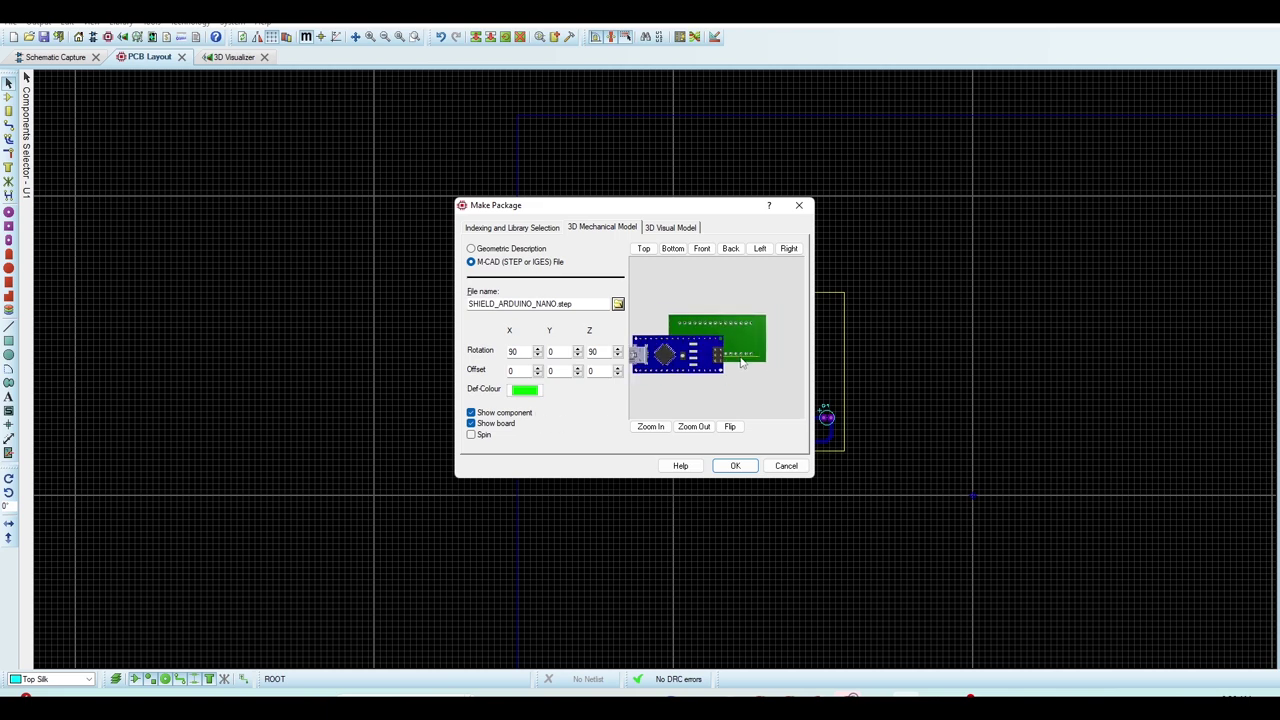
pyautogui.click(540, 368)
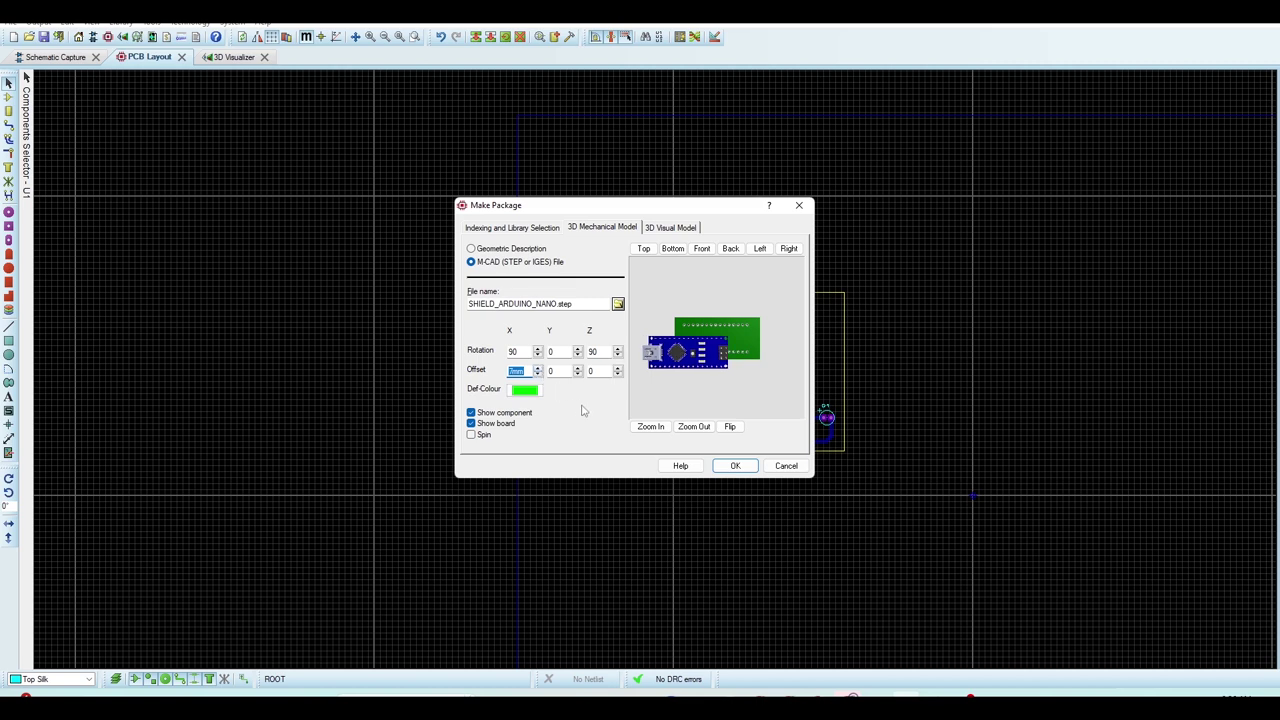
pyautogui.click(538, 367)
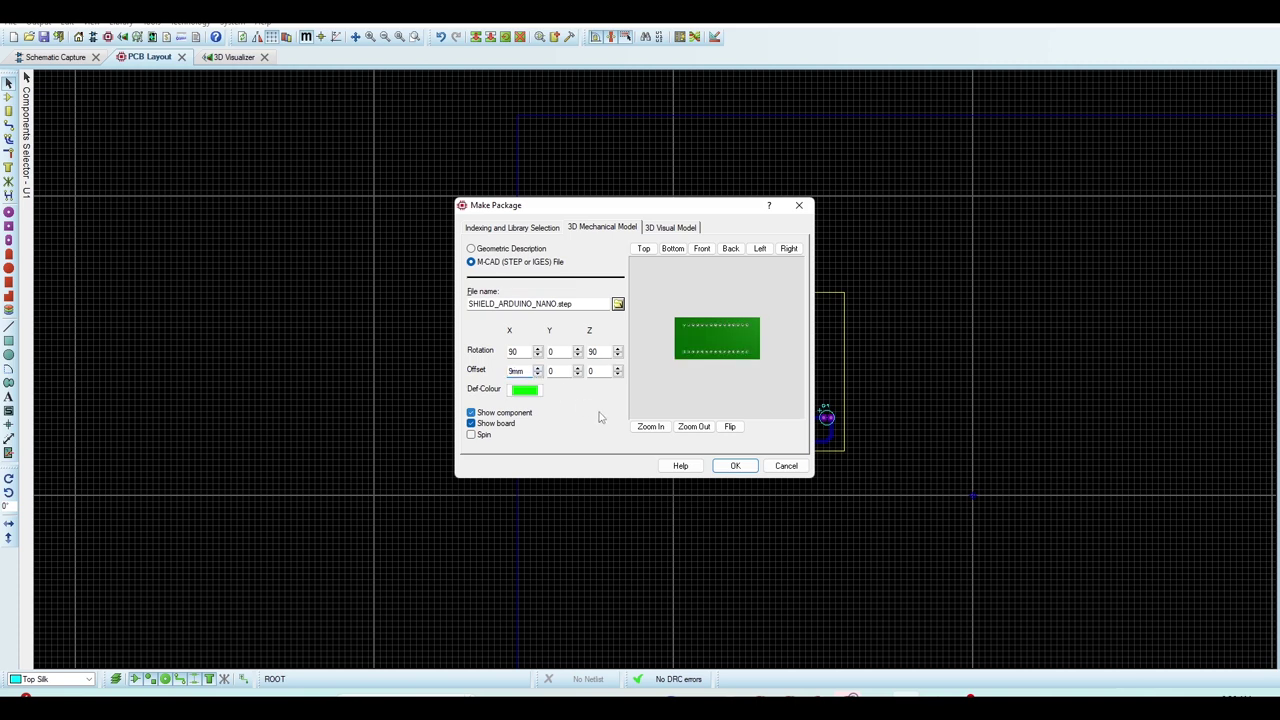
pyautogui.click(472, 413)
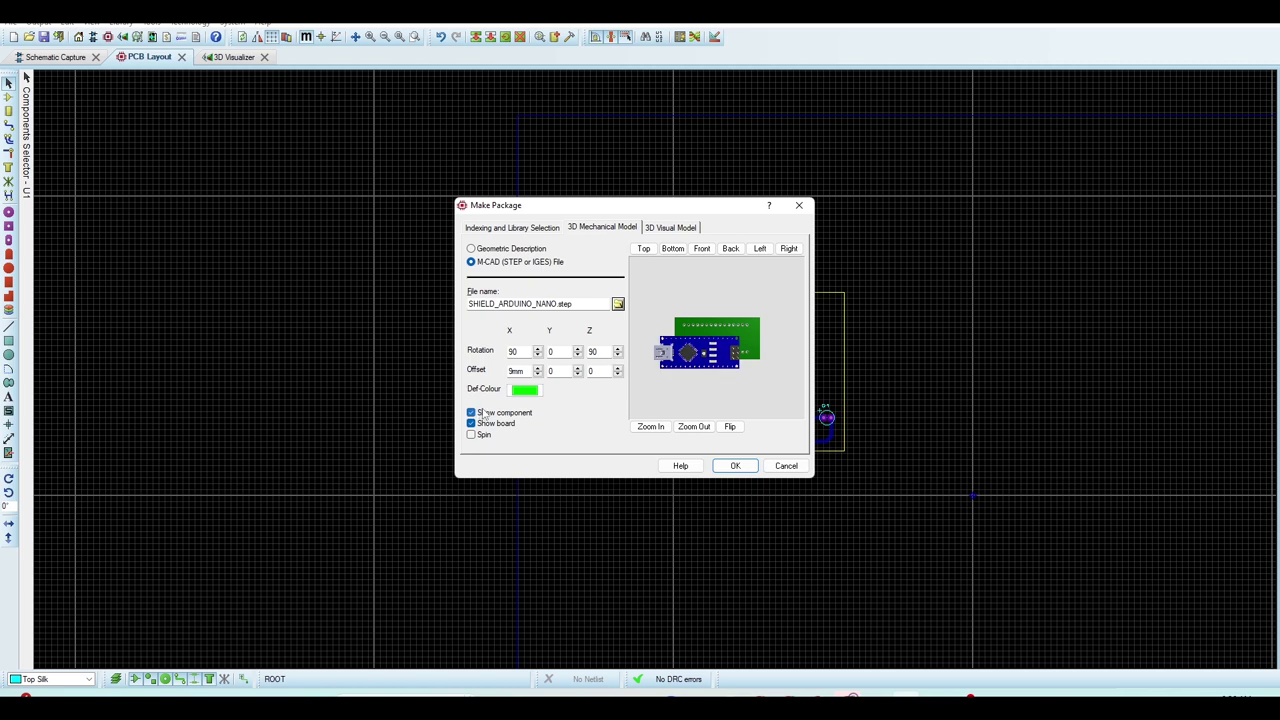
pyautogui.doubleClick(537, 368)
pyautogui.click(538, 368)
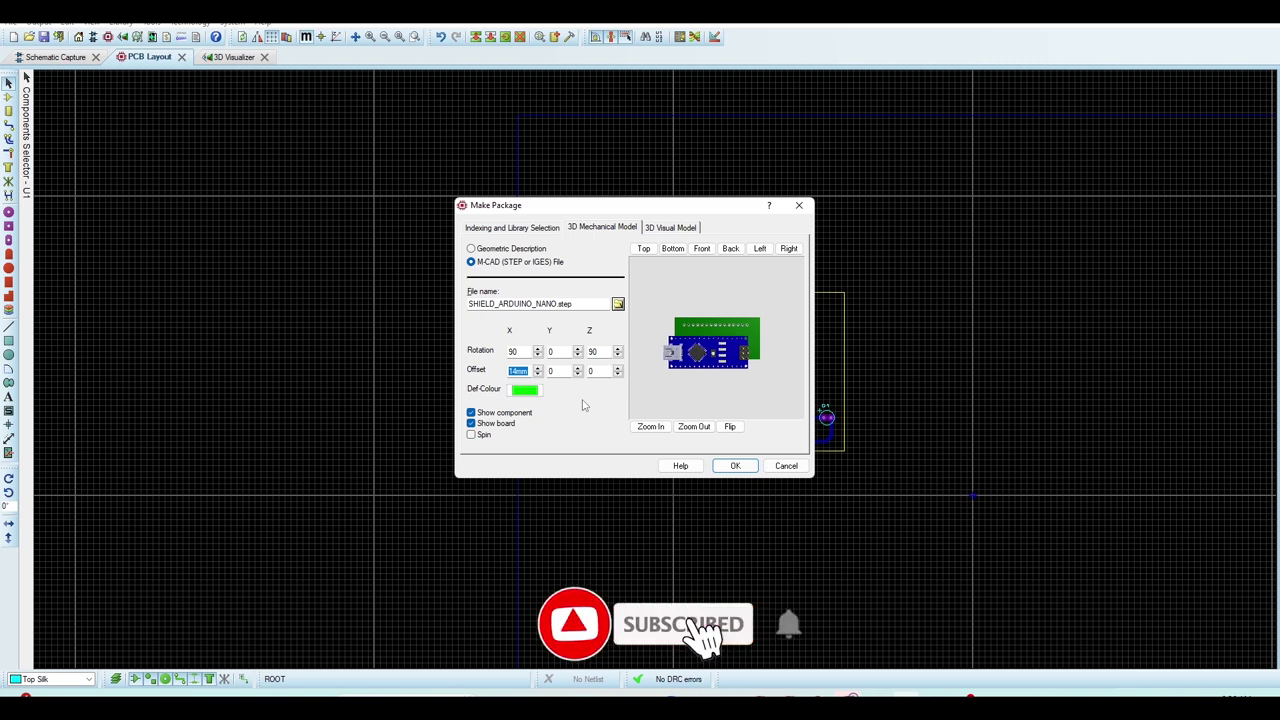
pyautogui.click(538, 368)
pyautogui.click(538, 368)
pyautogui.click(538, 368)
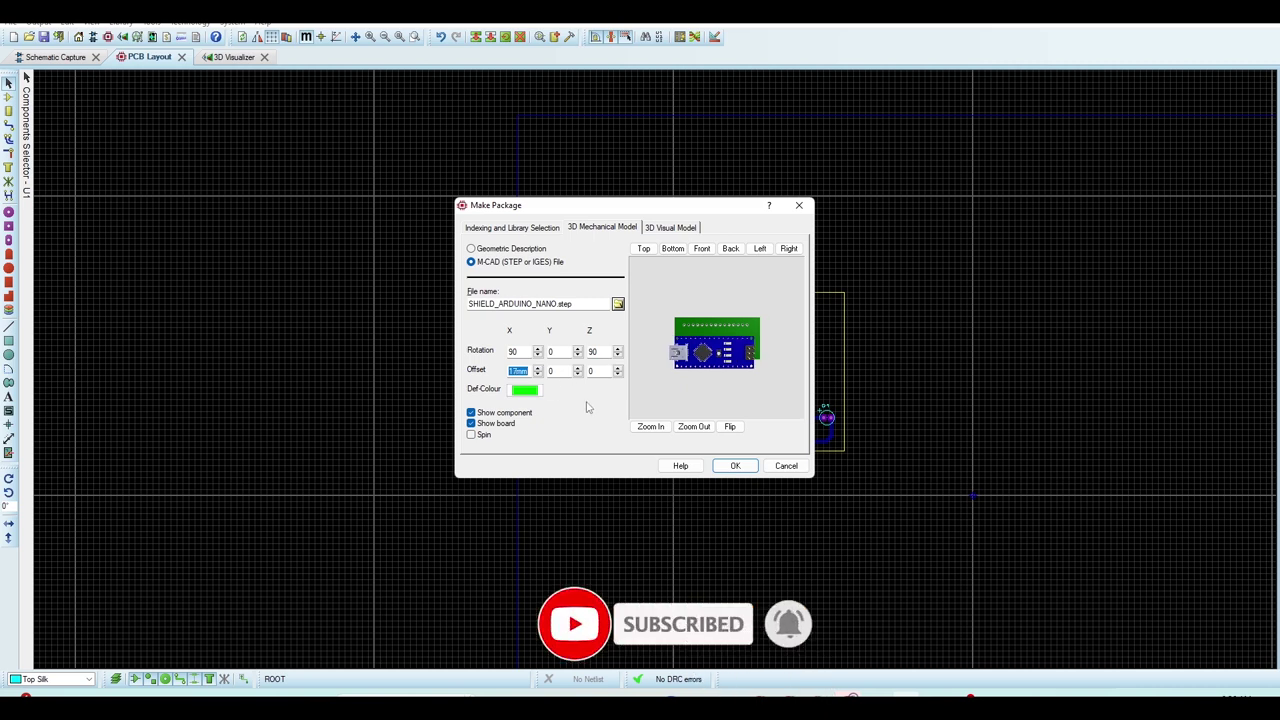
# Step: Examine from several angles how the Arduino Nano model sits against the board and its pin rows
pyautogui.click(691, 368)
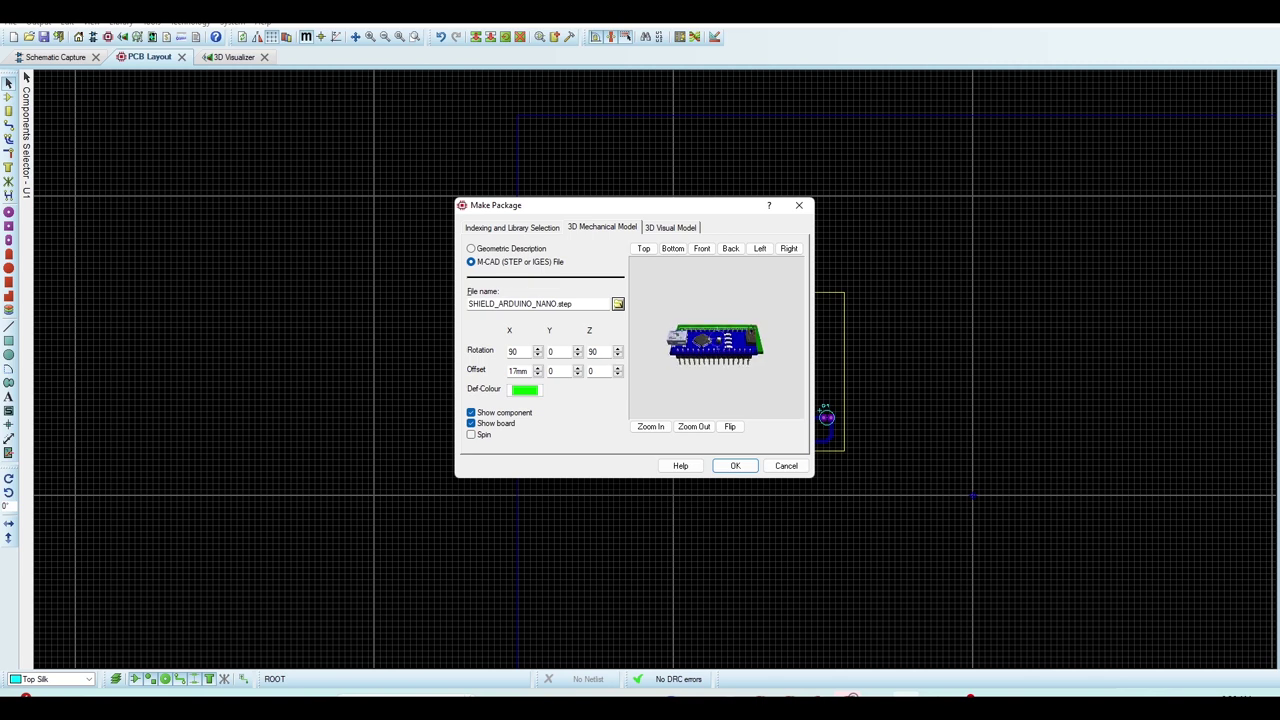
pyautogui.moveTo(690, 339); pyautogui.dragTo(694, 341)
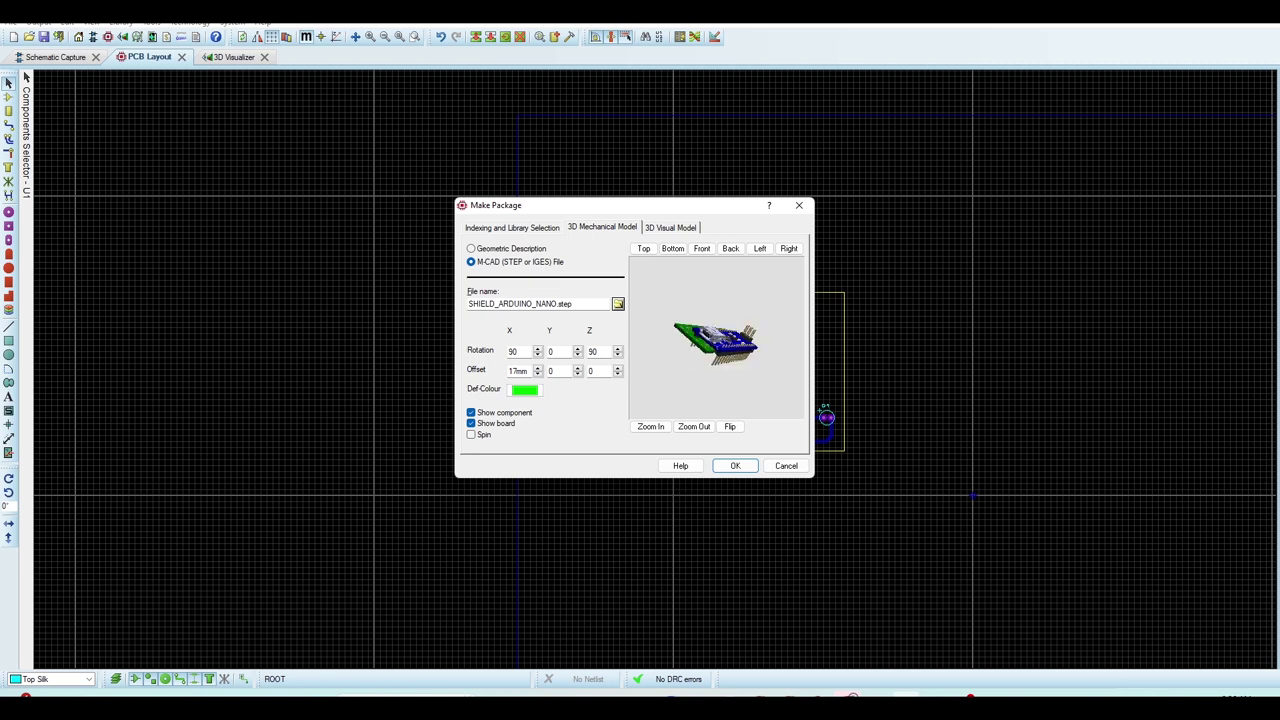
pyautogui.scroll(8, 716, 340)
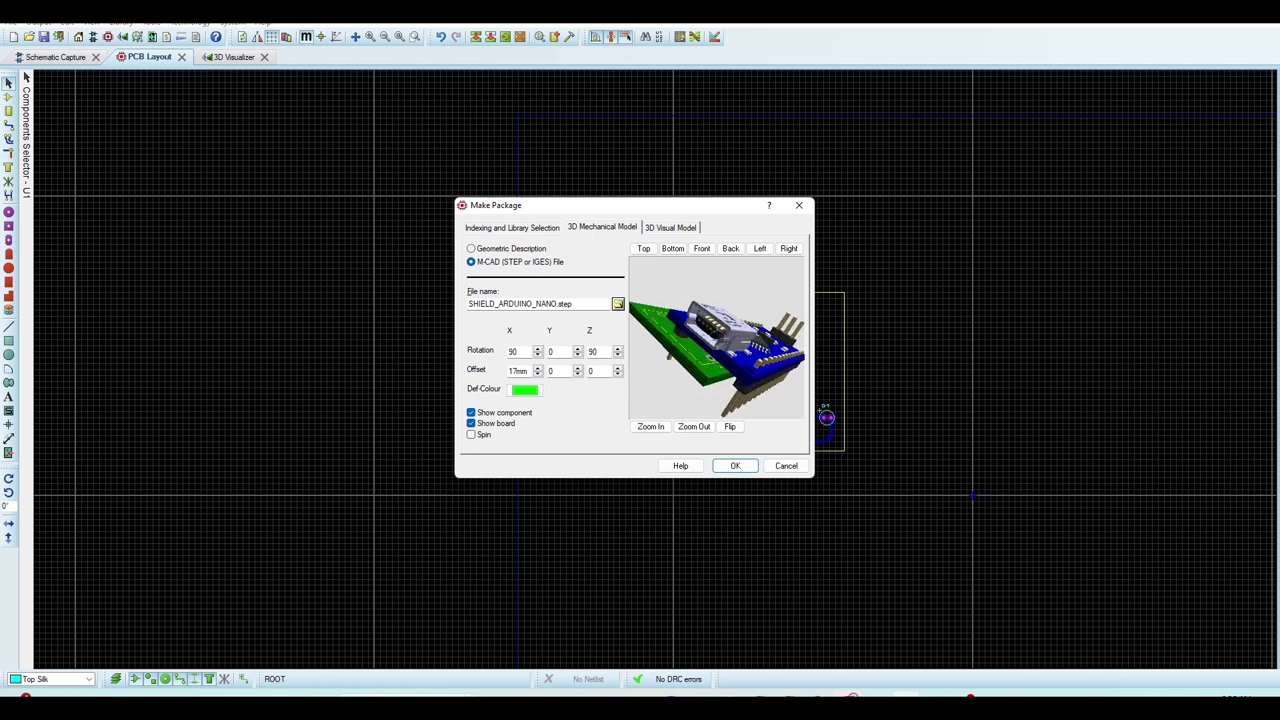
pyautogui.scroll(-3, 696, 342)
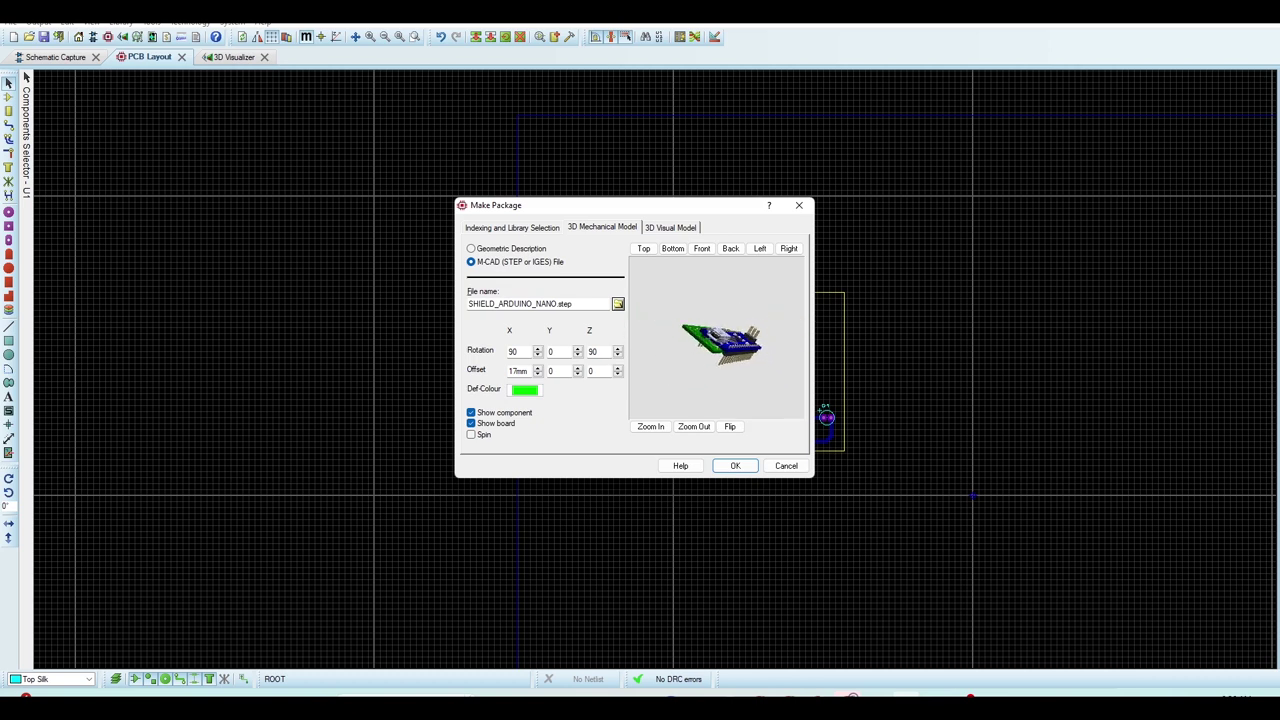
pyautogui.moveTo(740, 345); pyautogui.dragTo(692, 345)
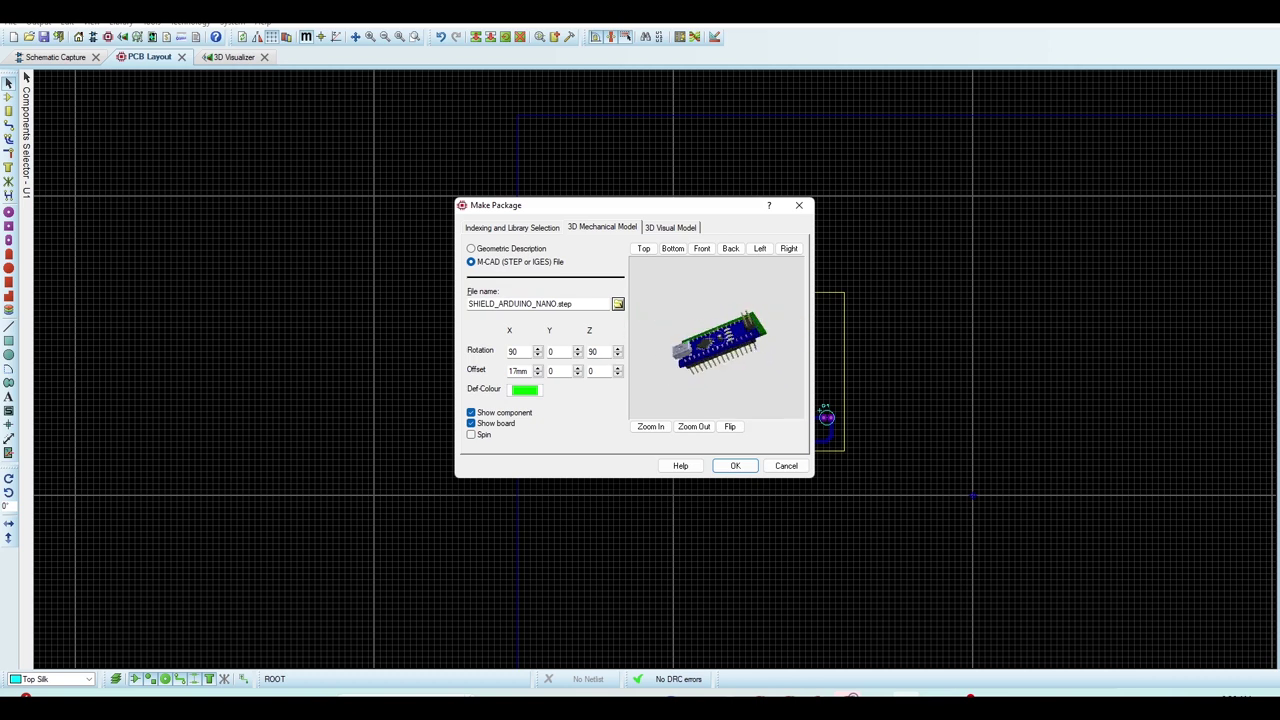
pyautogui.click(644, 248)
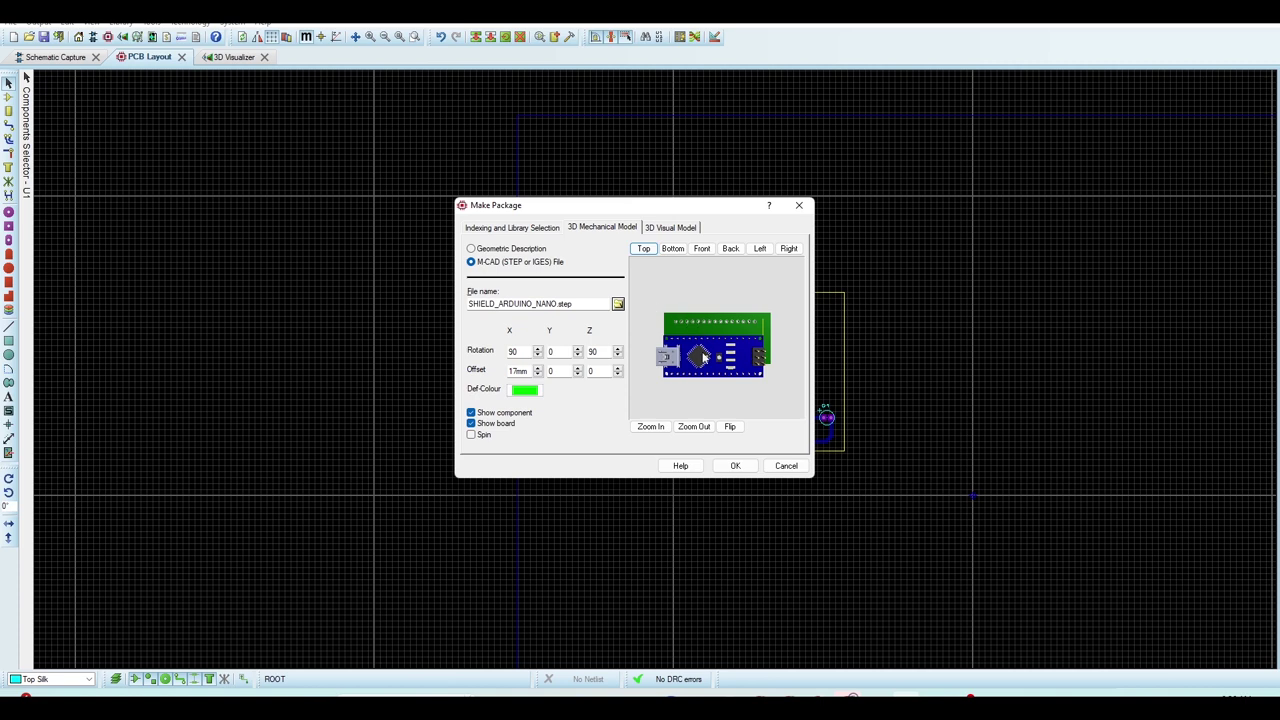
pyautogui.moveTo(703, 357)
pyautogui.mouseDown()
pyautogui.moveTo(717, 334)
pyautogui.moveTo(717, 358)
pyautogui.moveTo(718, 343)
pyautogui.mouseUp()
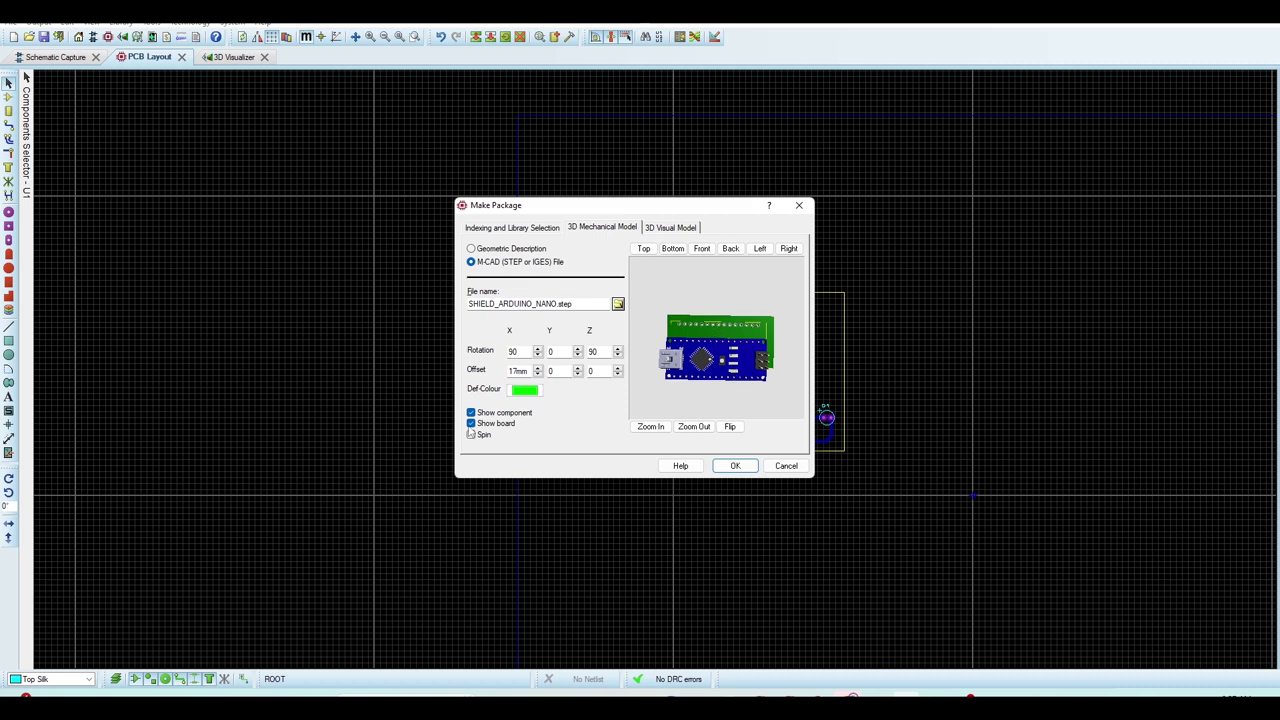
# Step: Set the model's Y offset to 6 mm and show the component in the top view to check its alignment
pyautogui.click(578, 368)
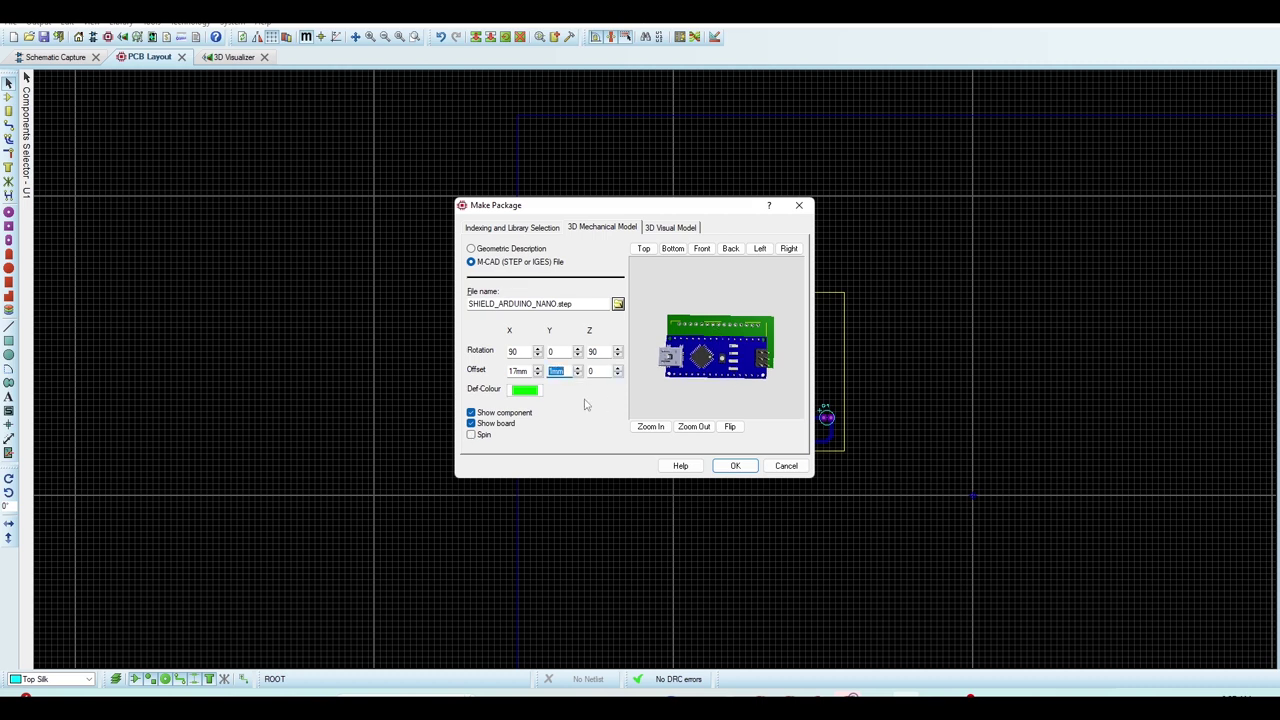
pyautogui.click(644, 248)
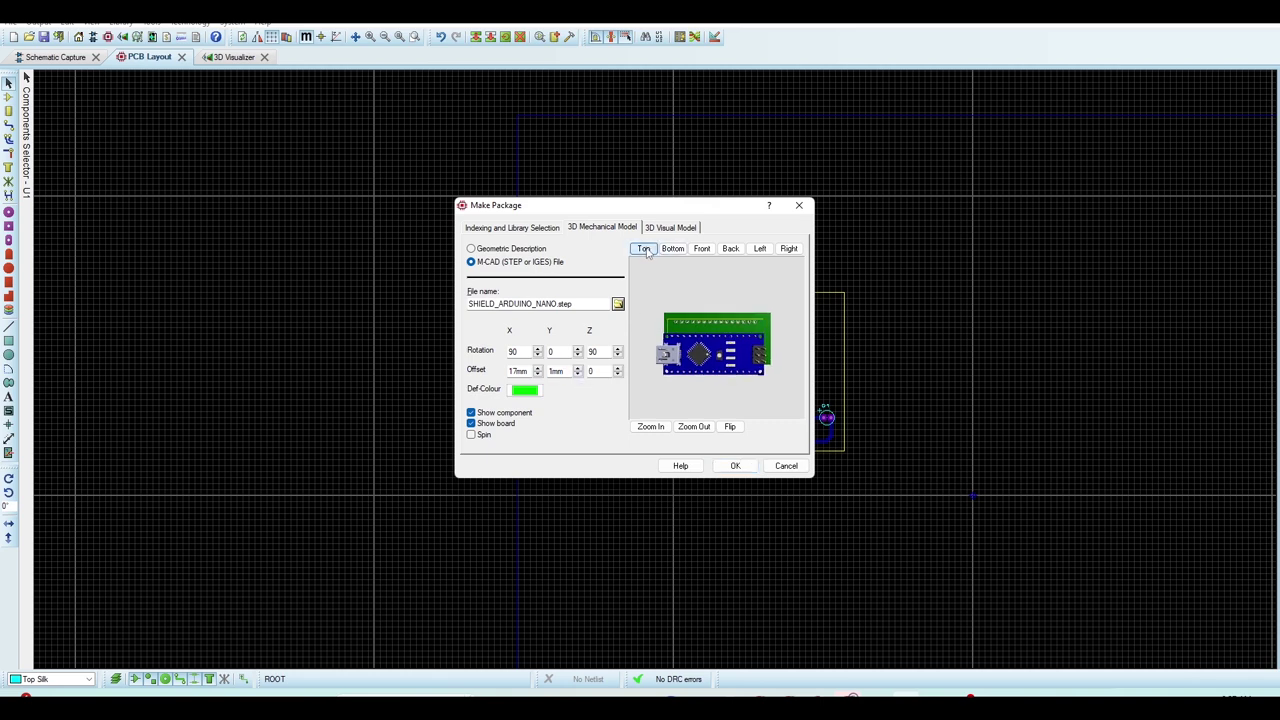
pyautogui.click(578, 374)
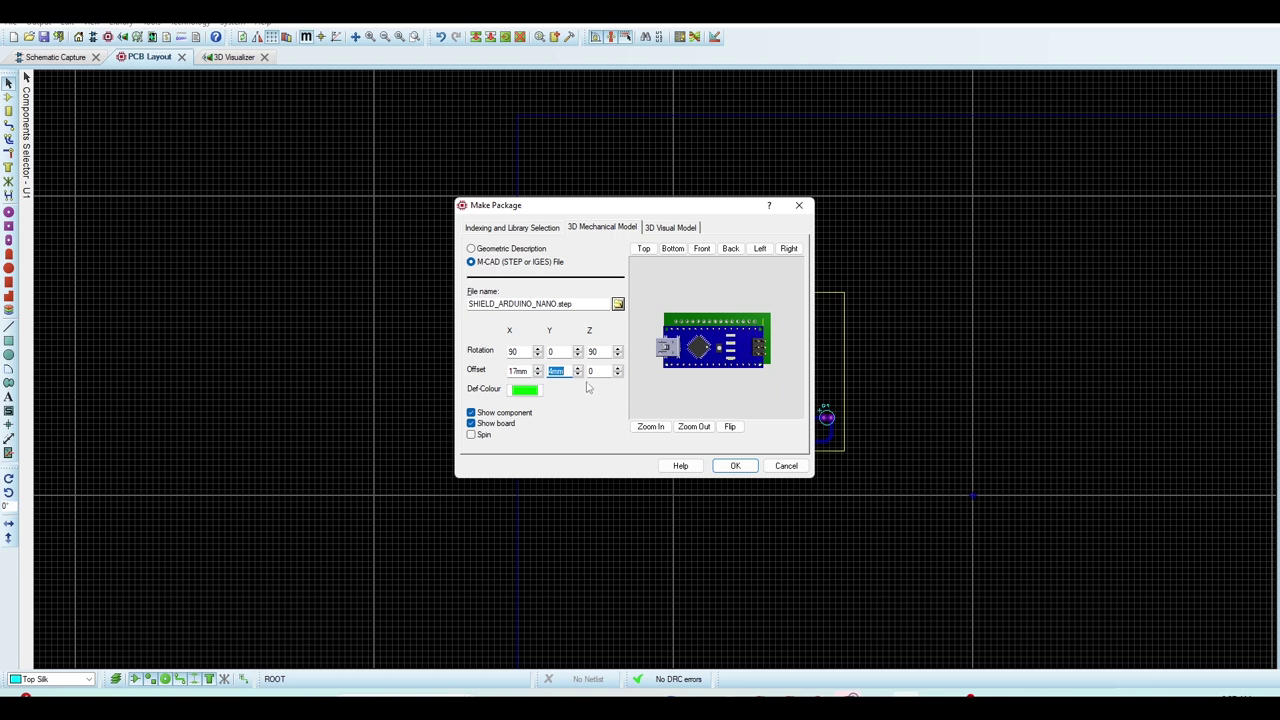
pyautogui.click(591, 416)
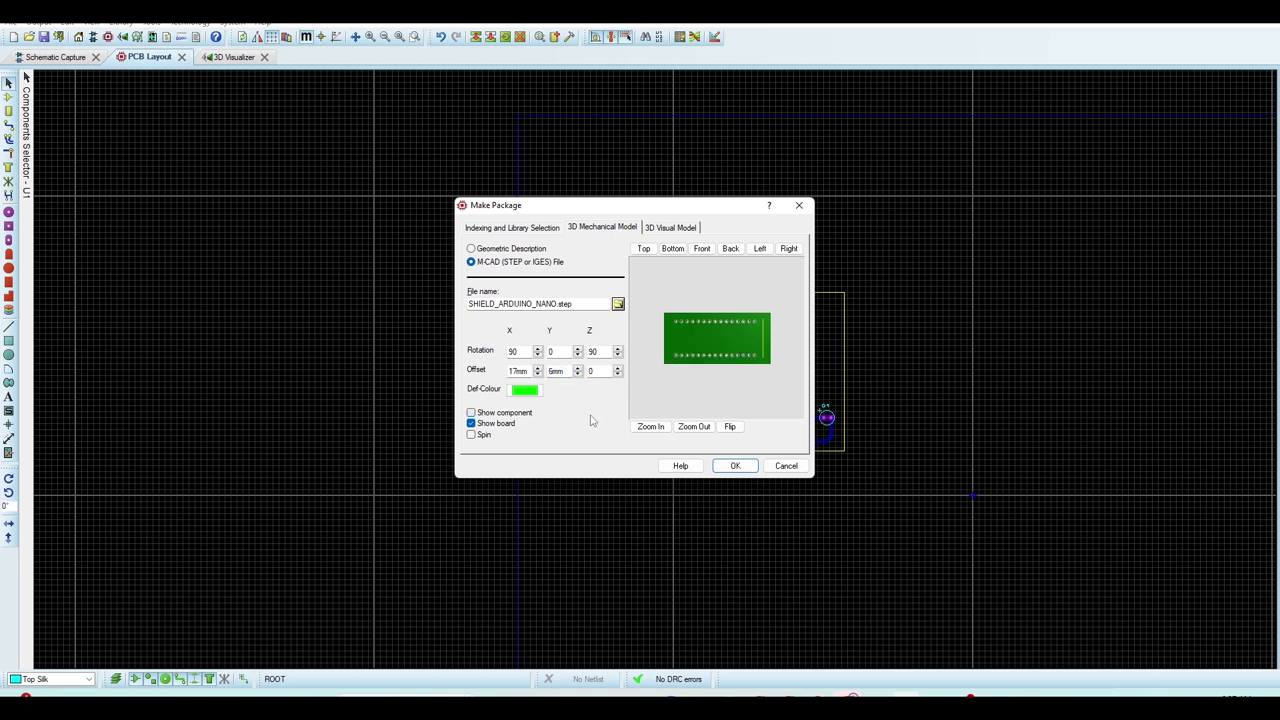
pyautogui.click(471, 413)
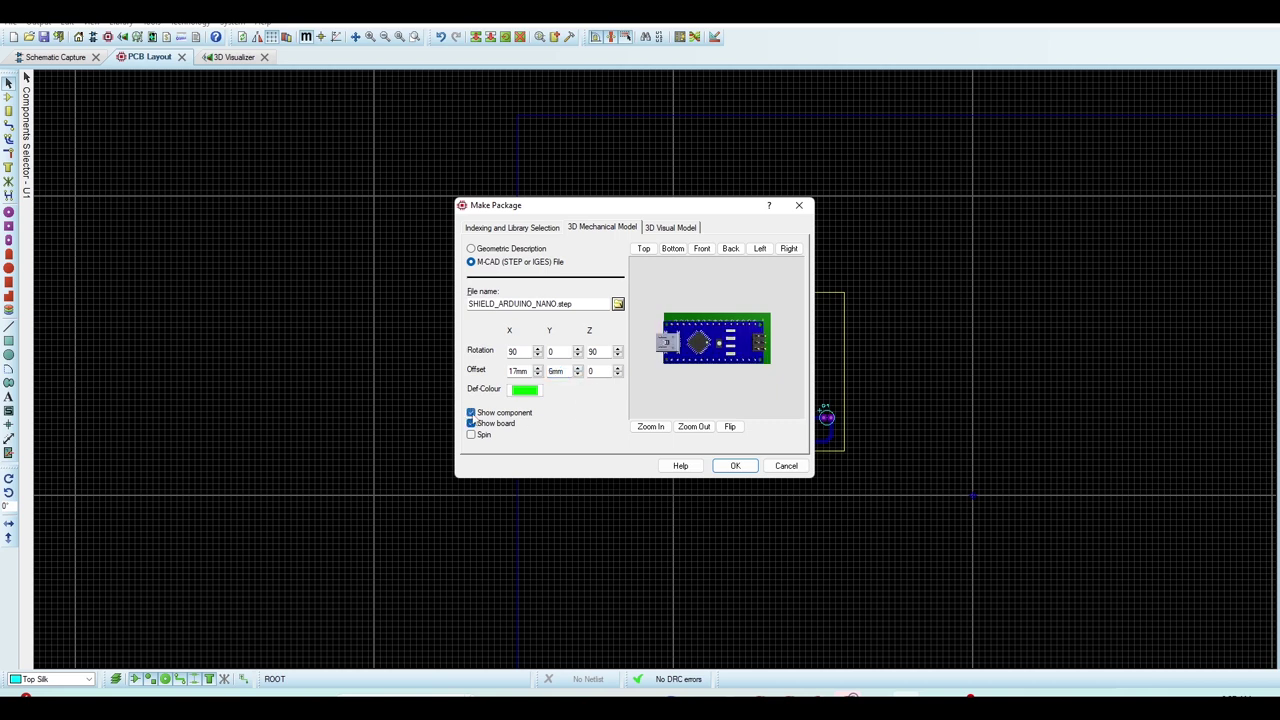
# Step: Set the model's Y offset to 8 mm, show the component again and check the pins from the bottom view
pyautogui.click(578, 368)
pyautogui.click(578, 368)
pyautogui.hotkey('alt', 'c')
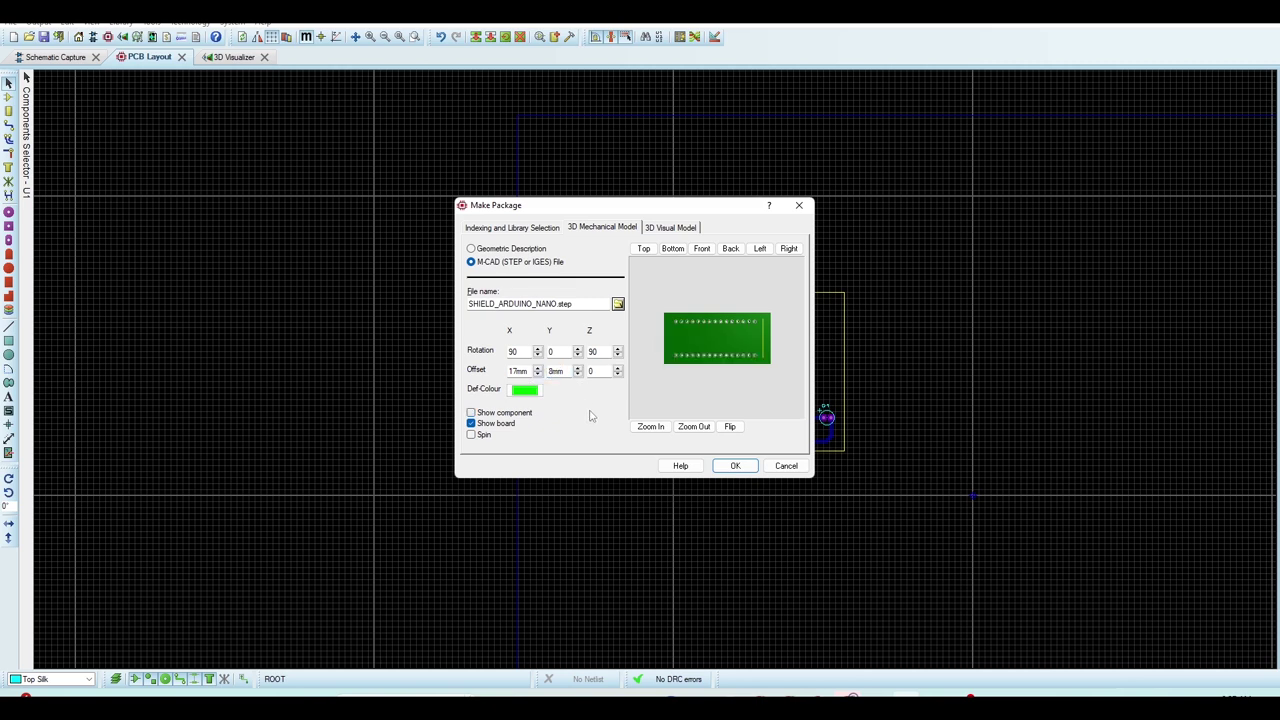
pyautogui.click(471, 413)
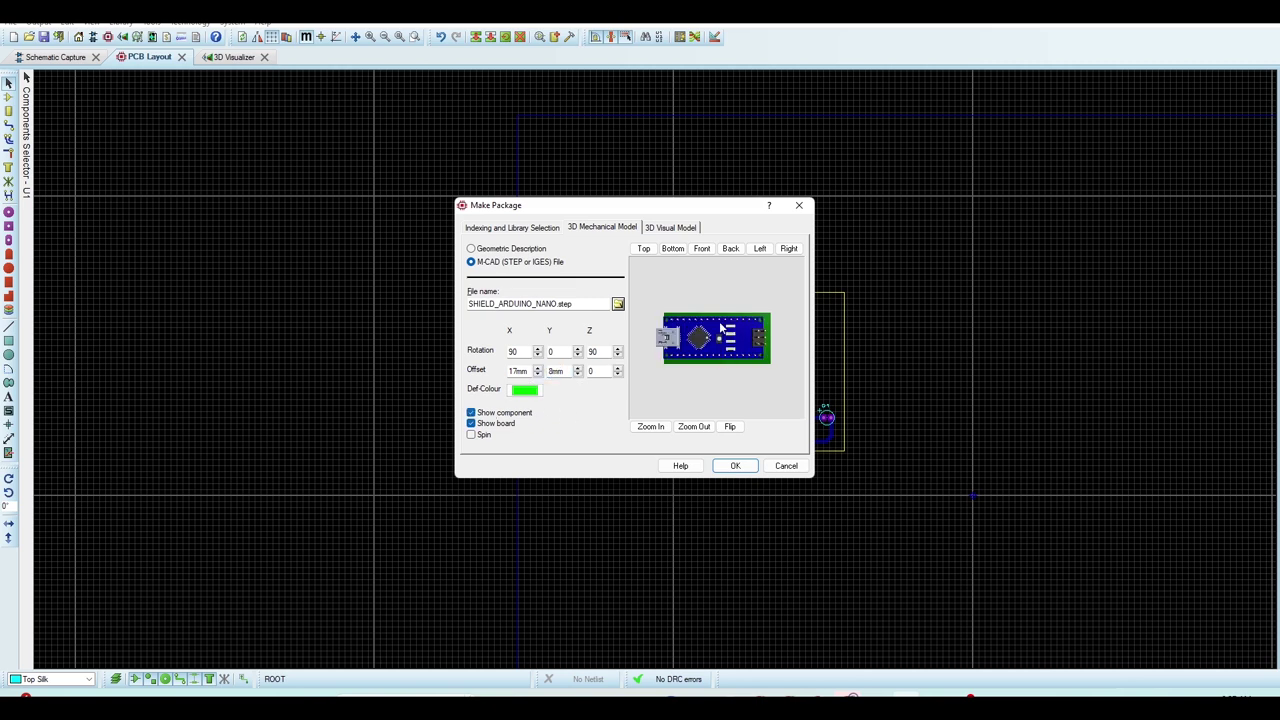
pyautogui.click(672, 250)
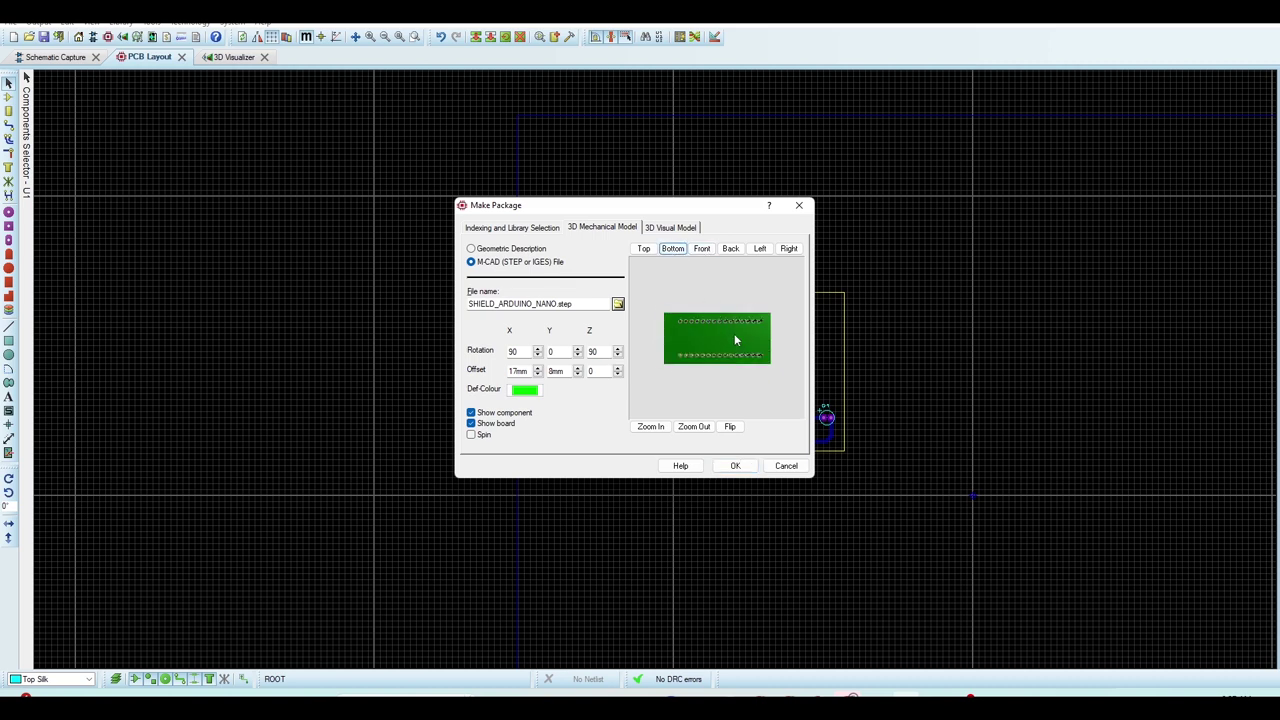
pyautogui.scroll(4, 734, 333)
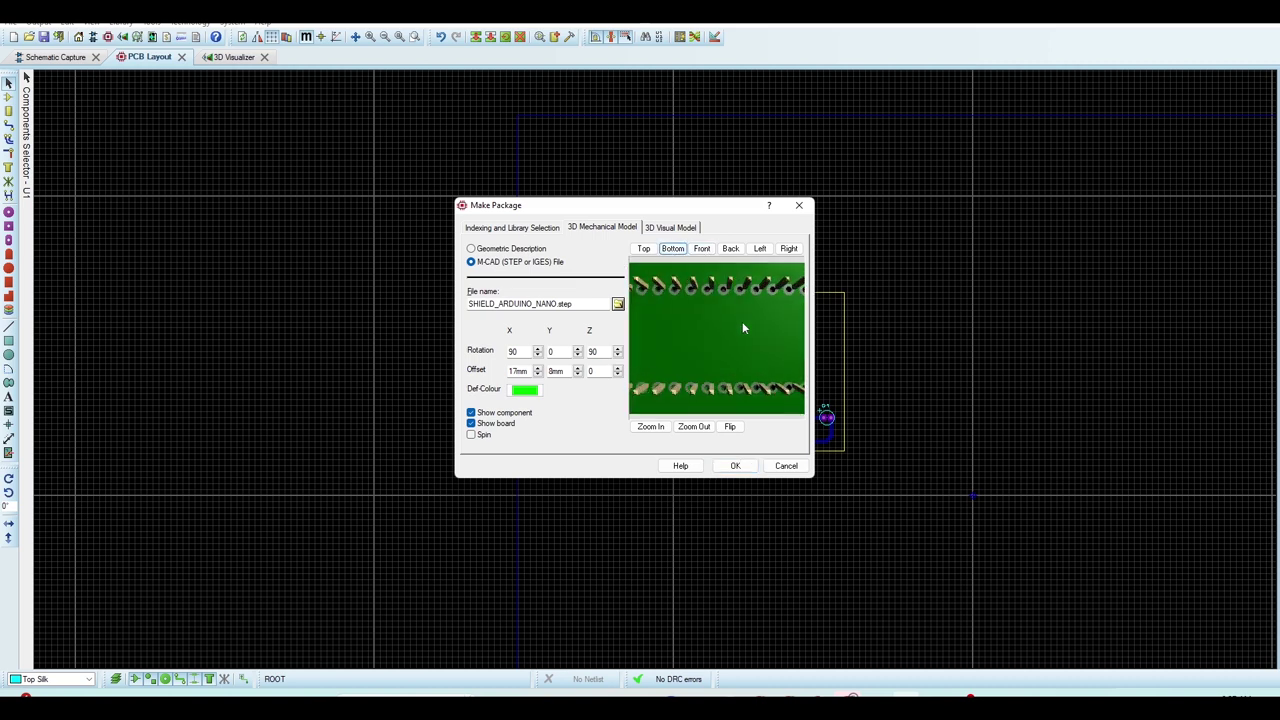
pyautogui.scroll(-3, 735, 318)
pyautogui.scroll(3, 708, 294)
# Step: Set the model's X offset to 18 mm and check the pin positions on the underside of the board
pyautogui.click(538, 369)
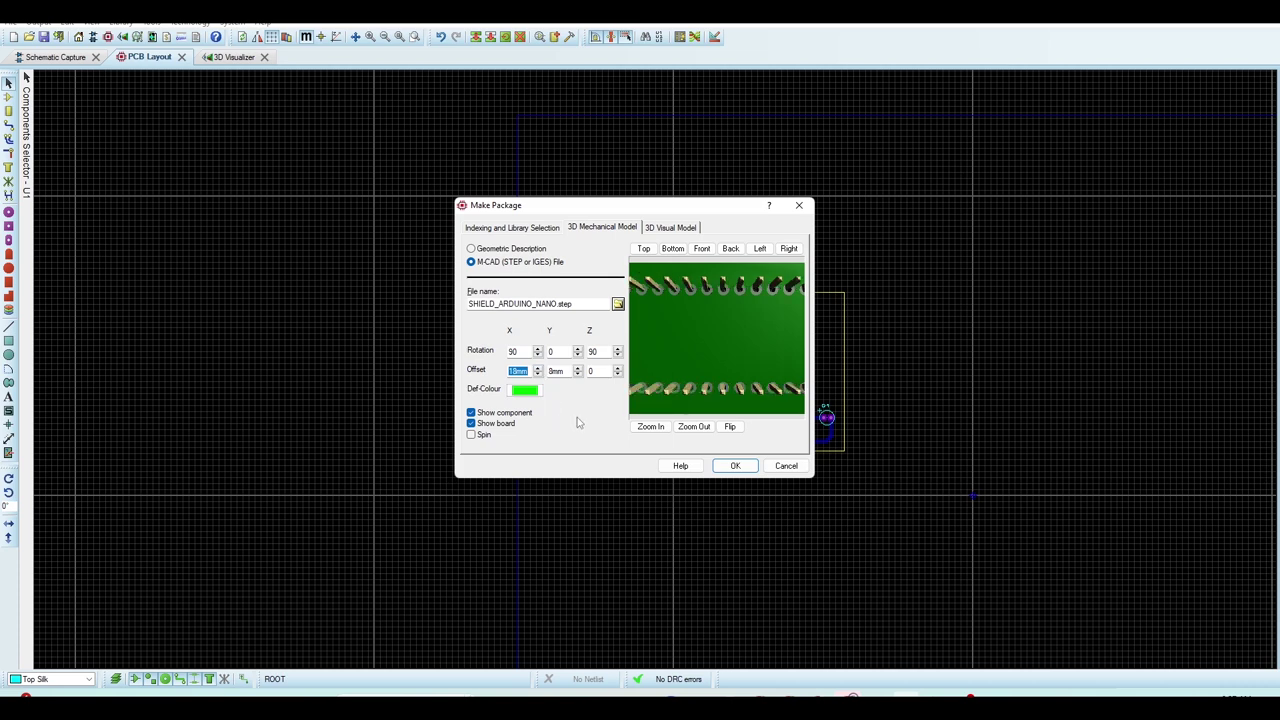
pyautogui.scroll(2, 725, 284)
pyautogui.moveTo(717, 320)
pyautogui.mouseDown()
pyautogui.moveTo(712, 352)
pyautogui.moveTo(717, 338)
pyautogui.mouseUp()
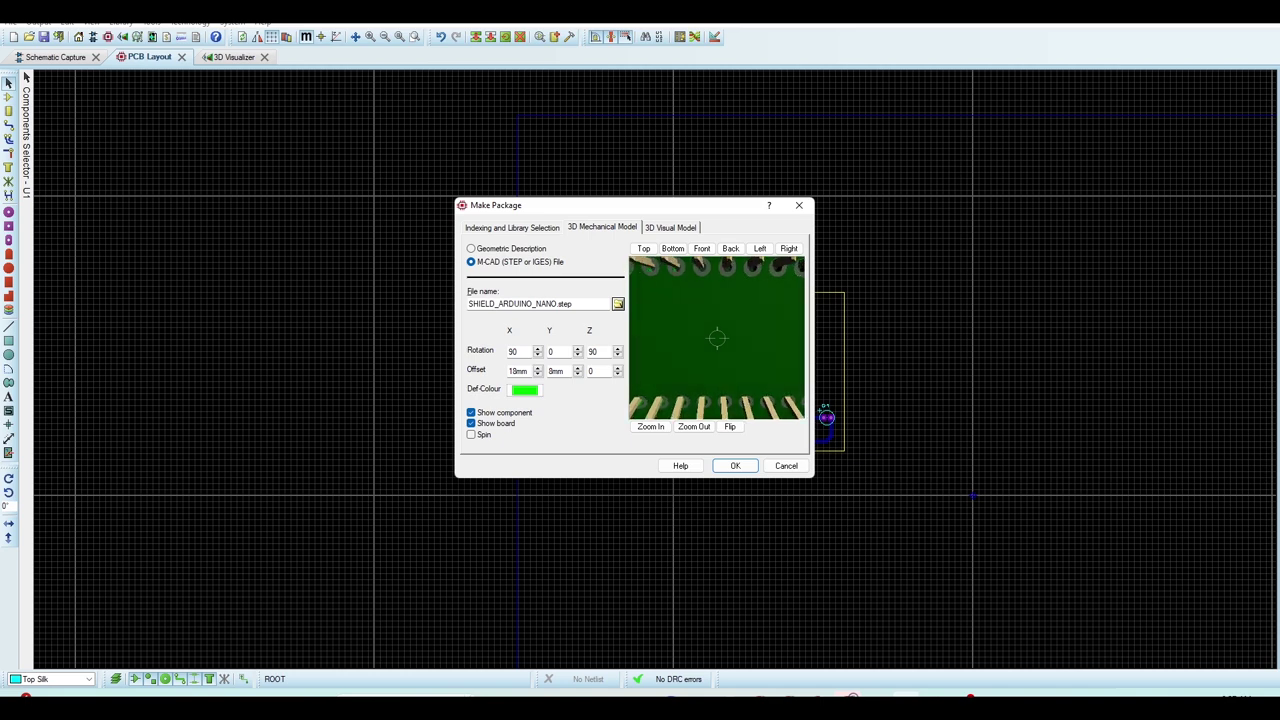
# Step: Set the model's X offset to 17.6 mm and compare the pins with their pads in the bottom view
pyautogui.click(516, 371)
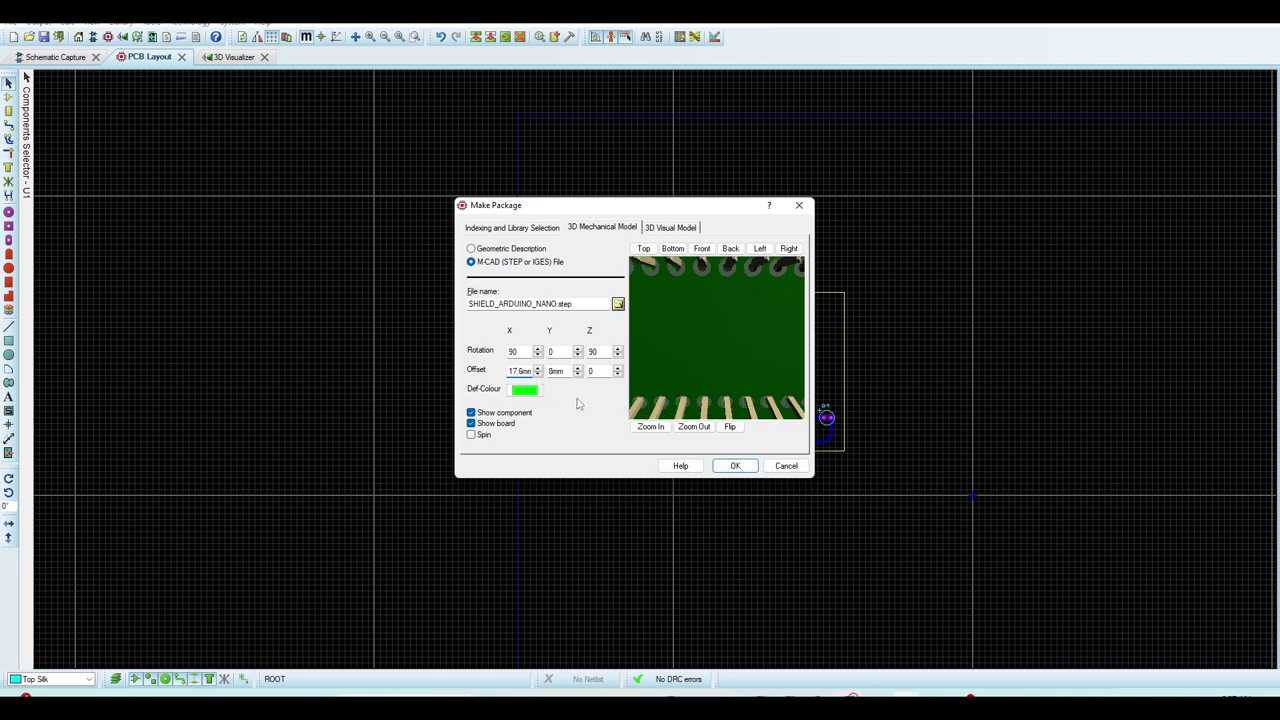
pyautogui.moveTo(702, 321); pyautogui.dragTo(704, 299)
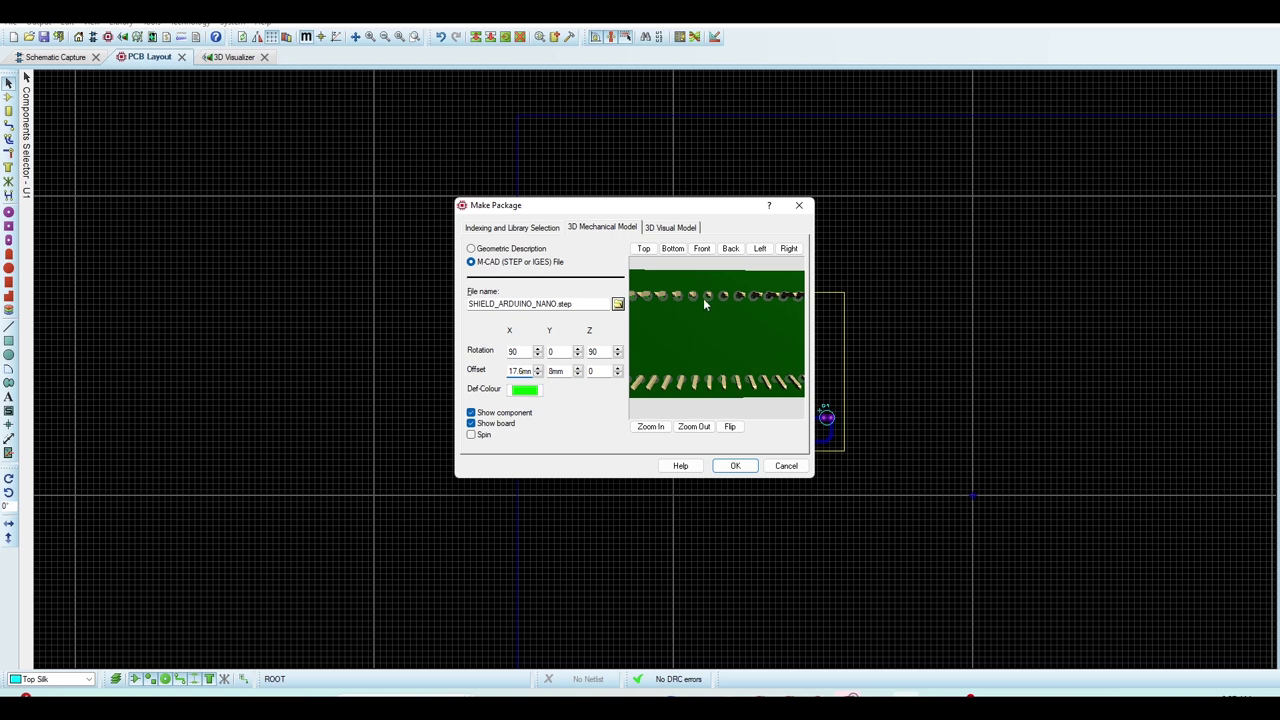
pyautogui.click(673, 249)
pyautogui.scroll(5, 701, 322)
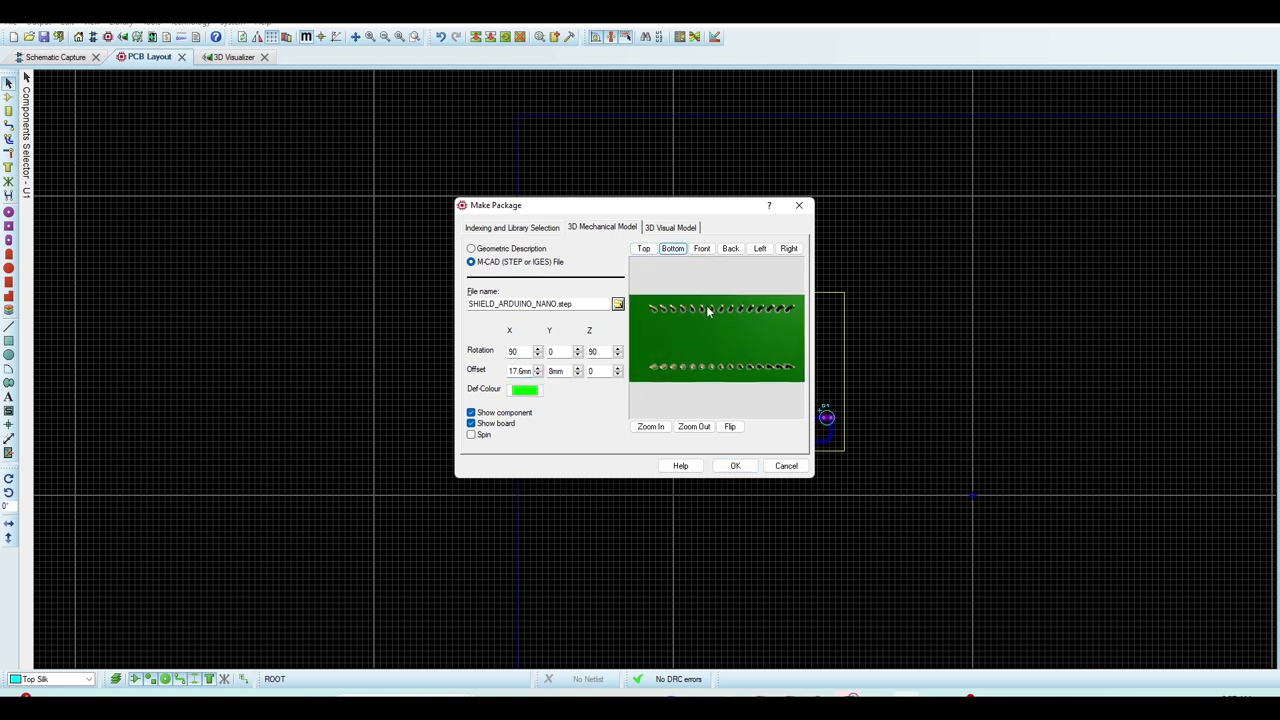
pyautogui.scroll(-1, 720, 266)
pyautogui.scroll(1, 715, 267)
pyautogui.scroll(-1, 714, 263)
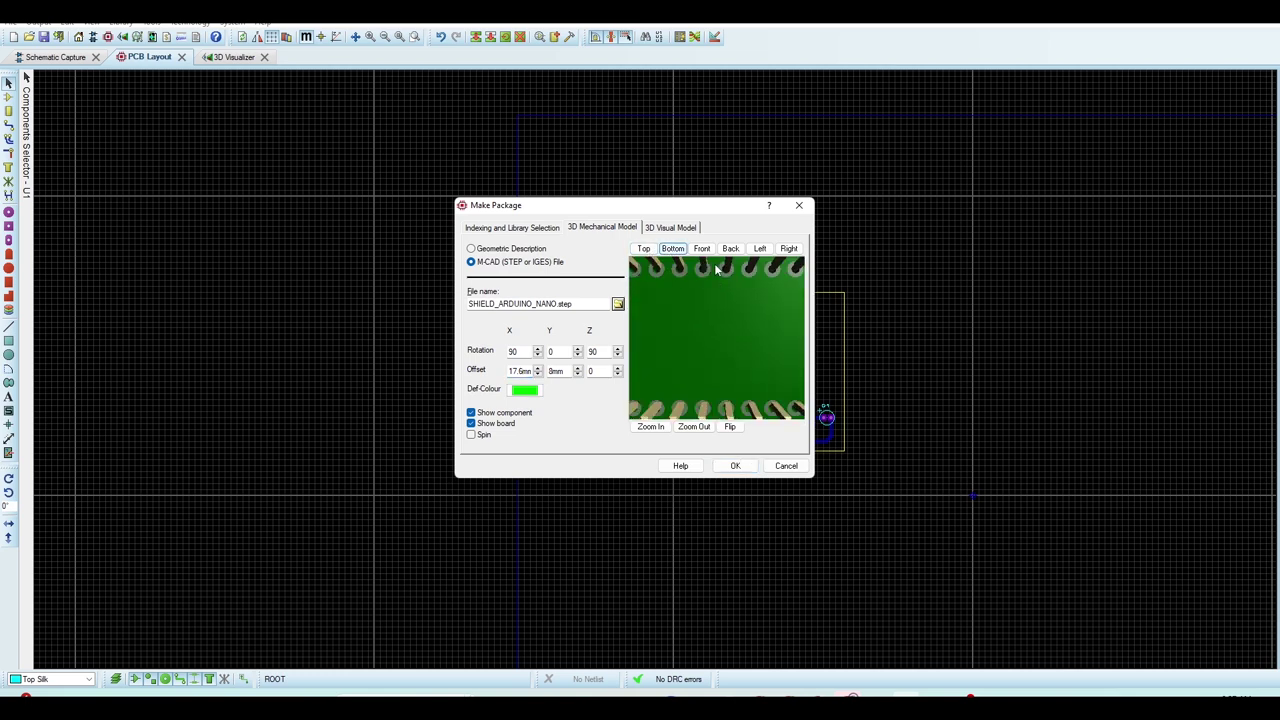
# Step: Set the model's Y offset to 7.6 mm and check how both pin rows sit in their pads
pyautogui.click(552, 371)
pyautogui.write('7.6')
pyautogui.click(471, 412)
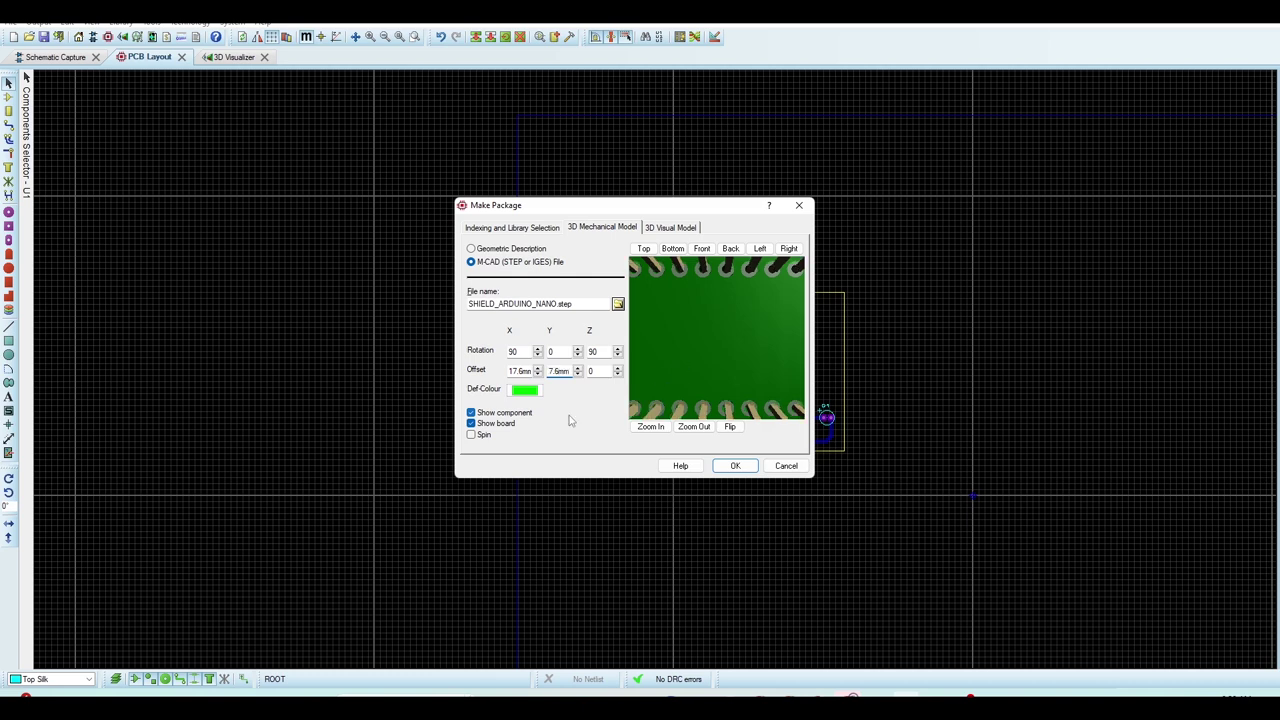
pyautogui.click(471, 412)
pyautogui.scroll(-2, 683, 342)
pyautogui.scroll(3, 722, 284)
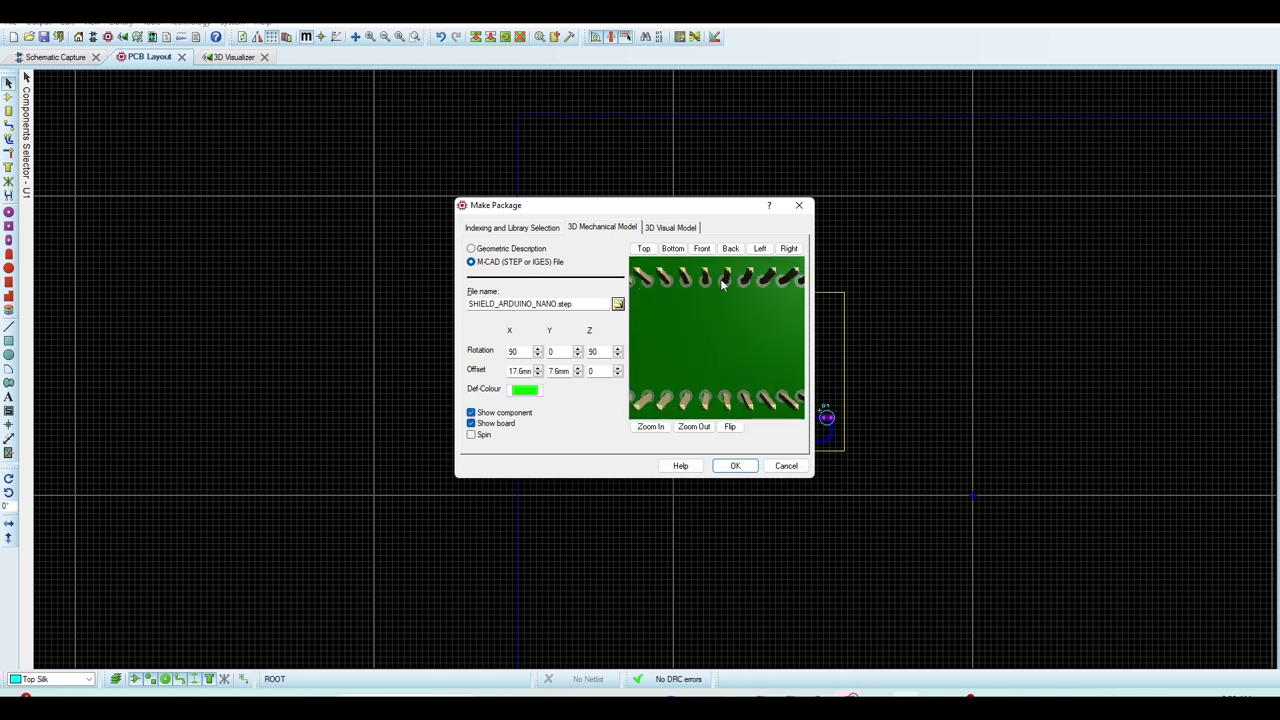
pyautogui.moveTo(733, 272); pyautogui.dragTo(710, 319)
pyautogui.scroll(2, 719, 273)
pyautogui.scroll(-2, 719, 273)
pyautogui.scroll(1, 722, 268)
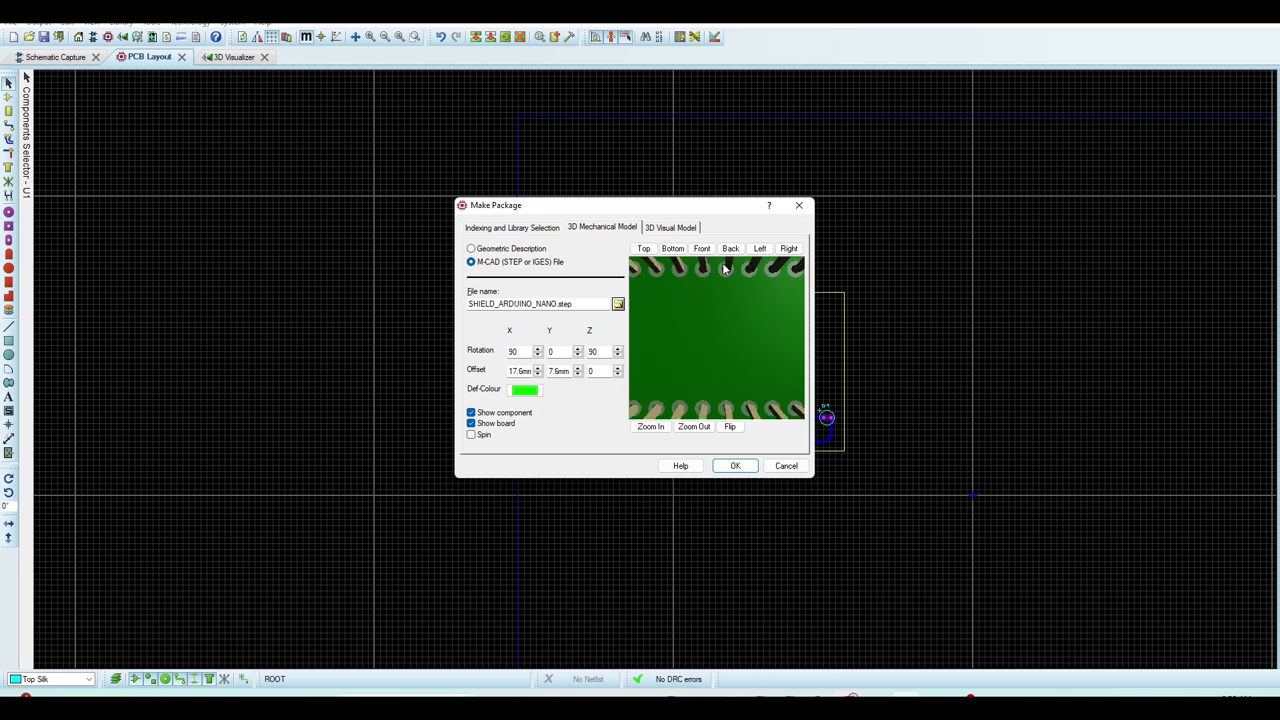
# Step: Set the model's X offset to 17.8 mm and check the pin fit in the holes from several angles
pyautogui.click(537, 369)
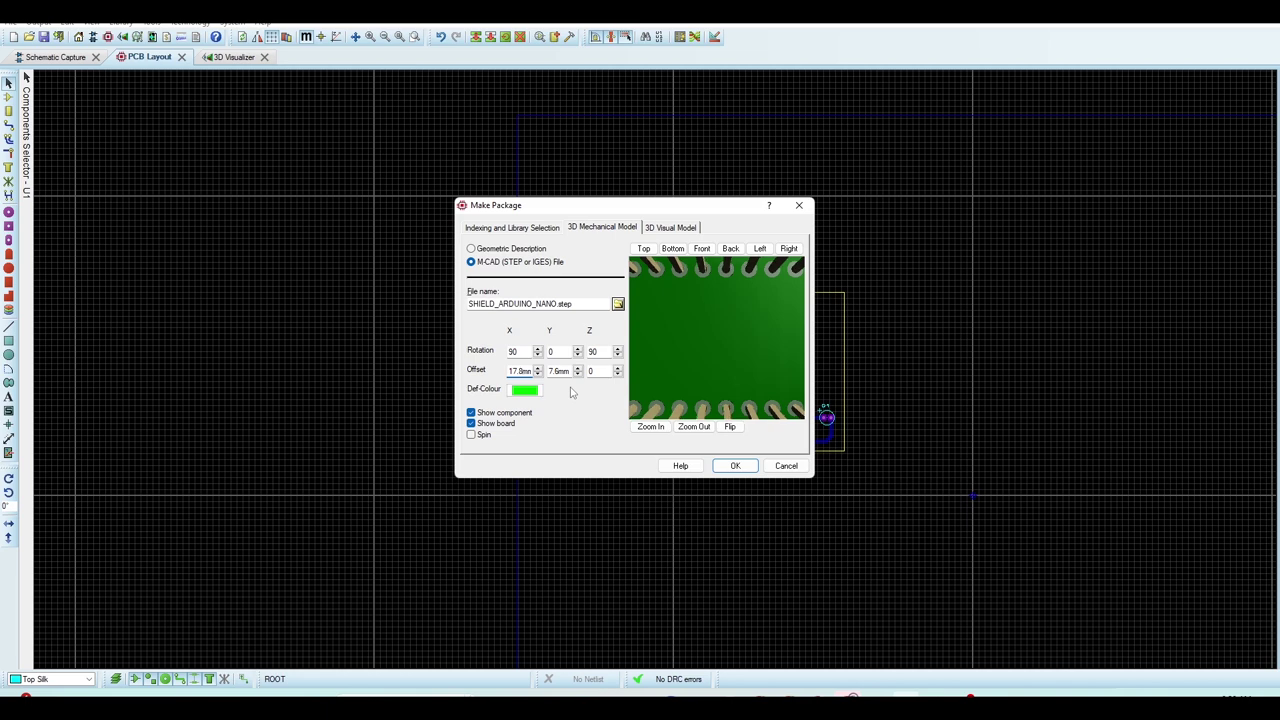
pyautogui.scroll(-3, 662, 310)
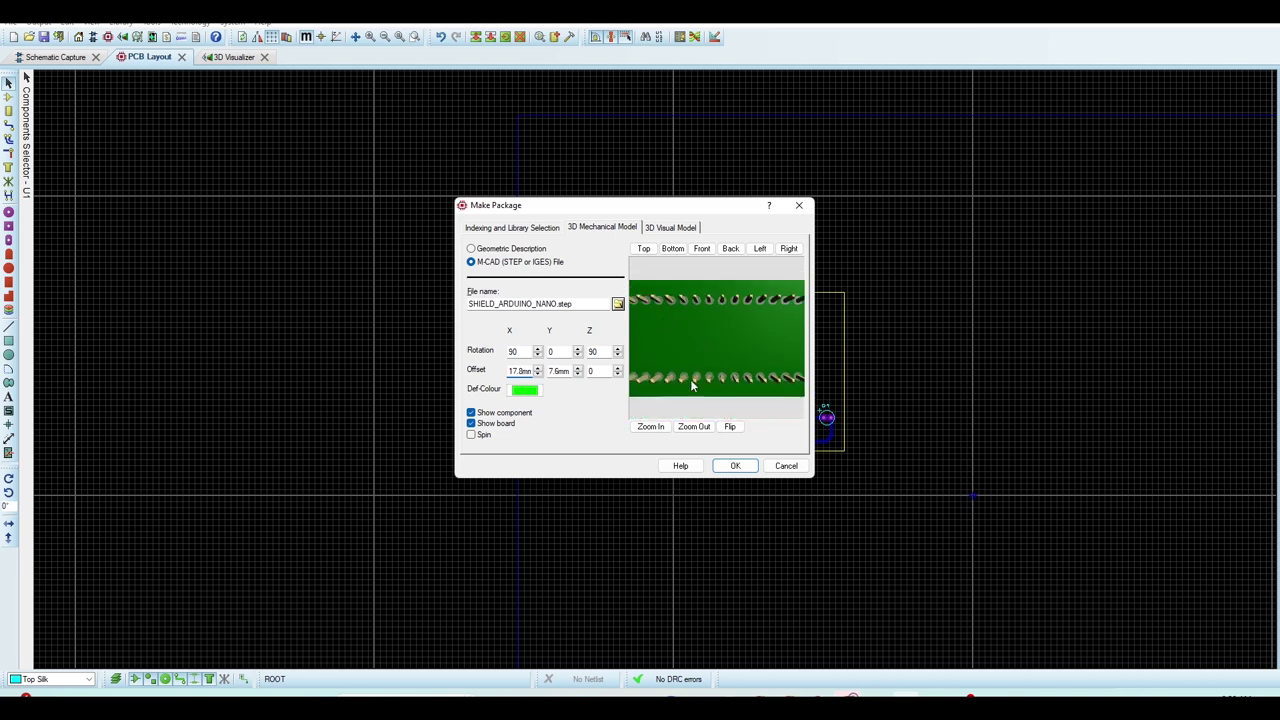
pyautogui.moveTo(707, 366); pyautogui.dragTo(717, 338)
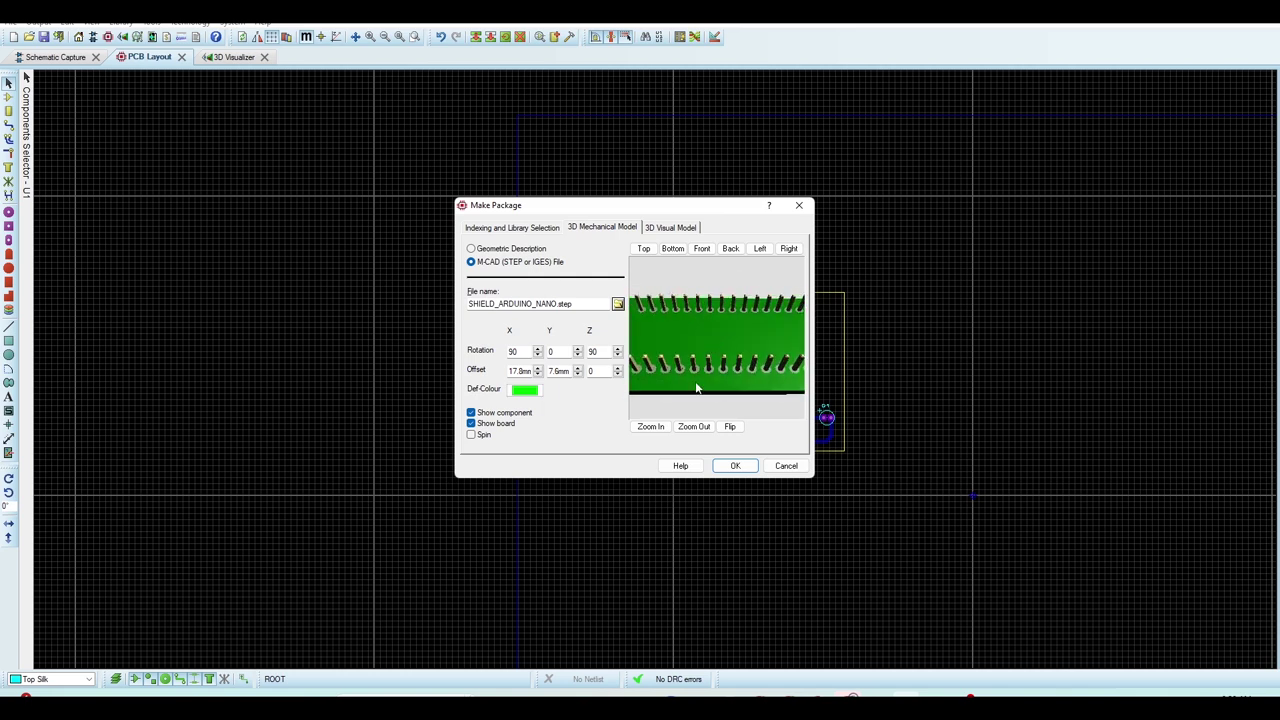
pyautogui.scroll(2, 699, 383)
pyautogui.scroll(1, 697, 402)
pyautogui.scroll(-3, 690, 362)
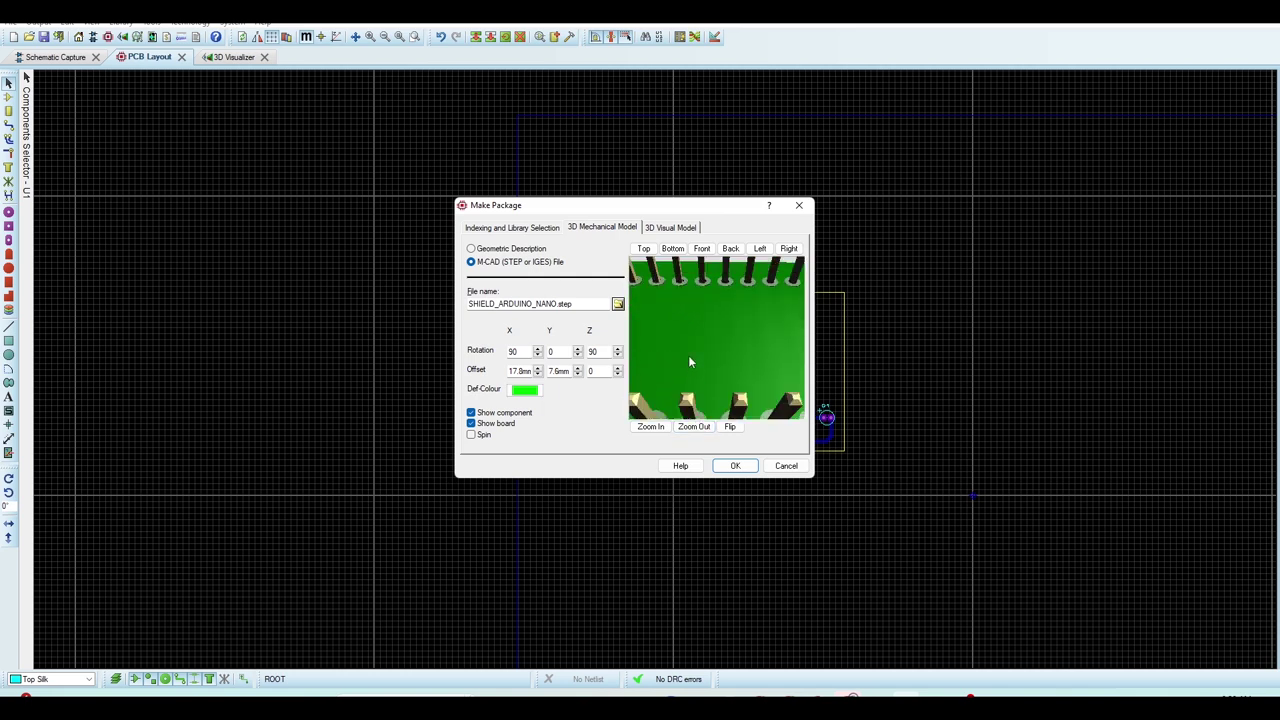
pyautogui.moveTo(682, 390); pyautogui.dragTo(724, 333)
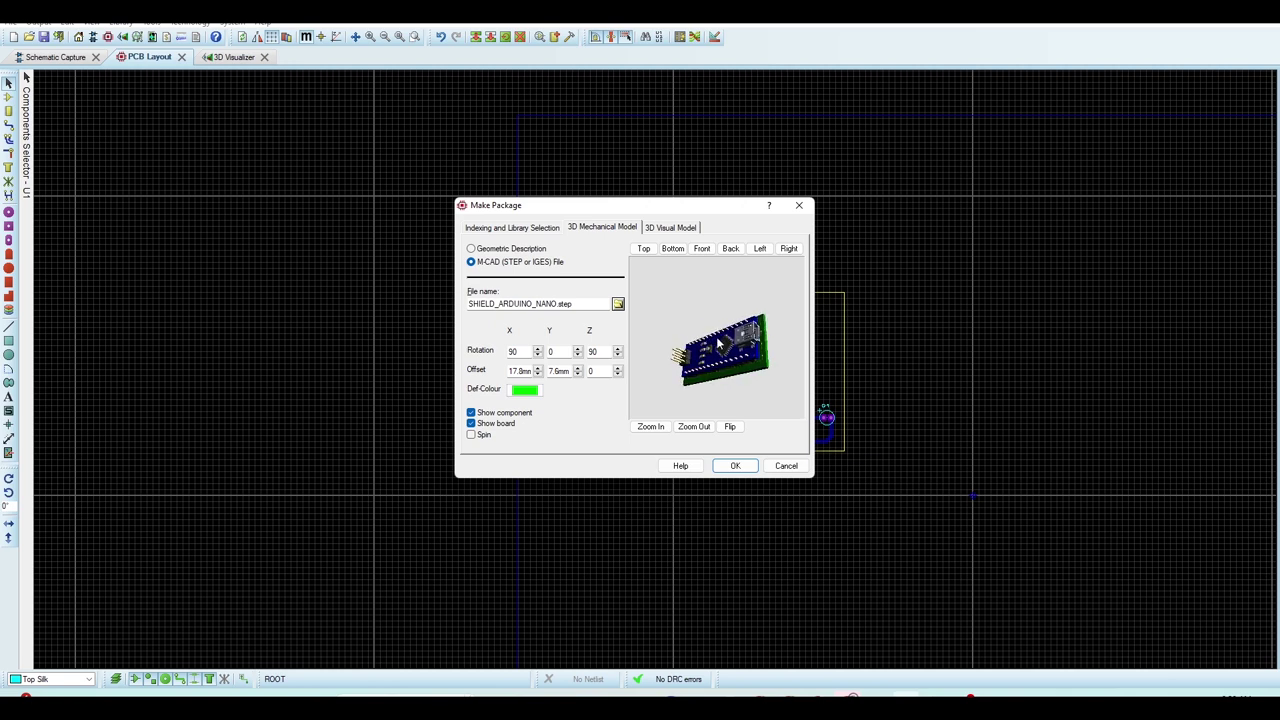
# Step: Examine from the front and at an angle how the Arduino Nano model sits above the board
pyautogui.click(701, 248)
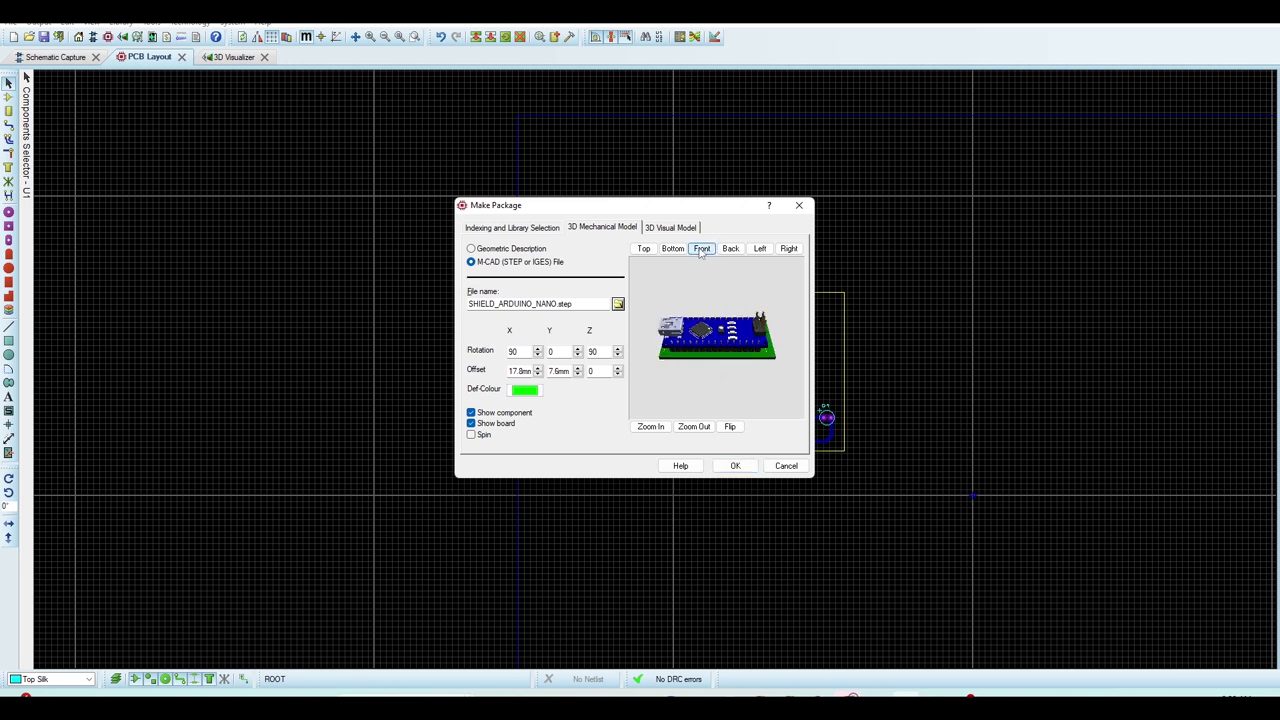
pyautogui.scroll(3, 657, 369)
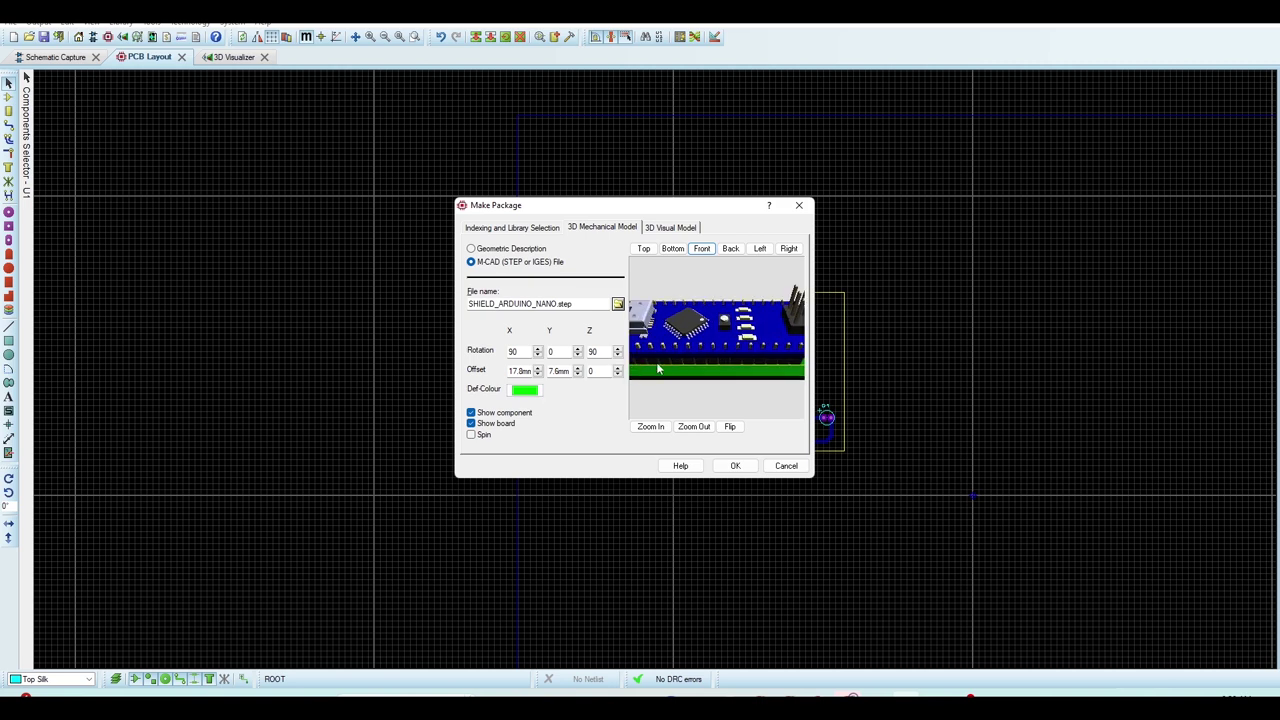
pyautogui.scroll(-3, 705, 376)
pyautogui.moveTo(657, 369)
pyautogui.mouseDown()
pyautogui.moveTo(698, 374)
pyautogui.moveTo(642, 368)
pyautogui.mouseUp()
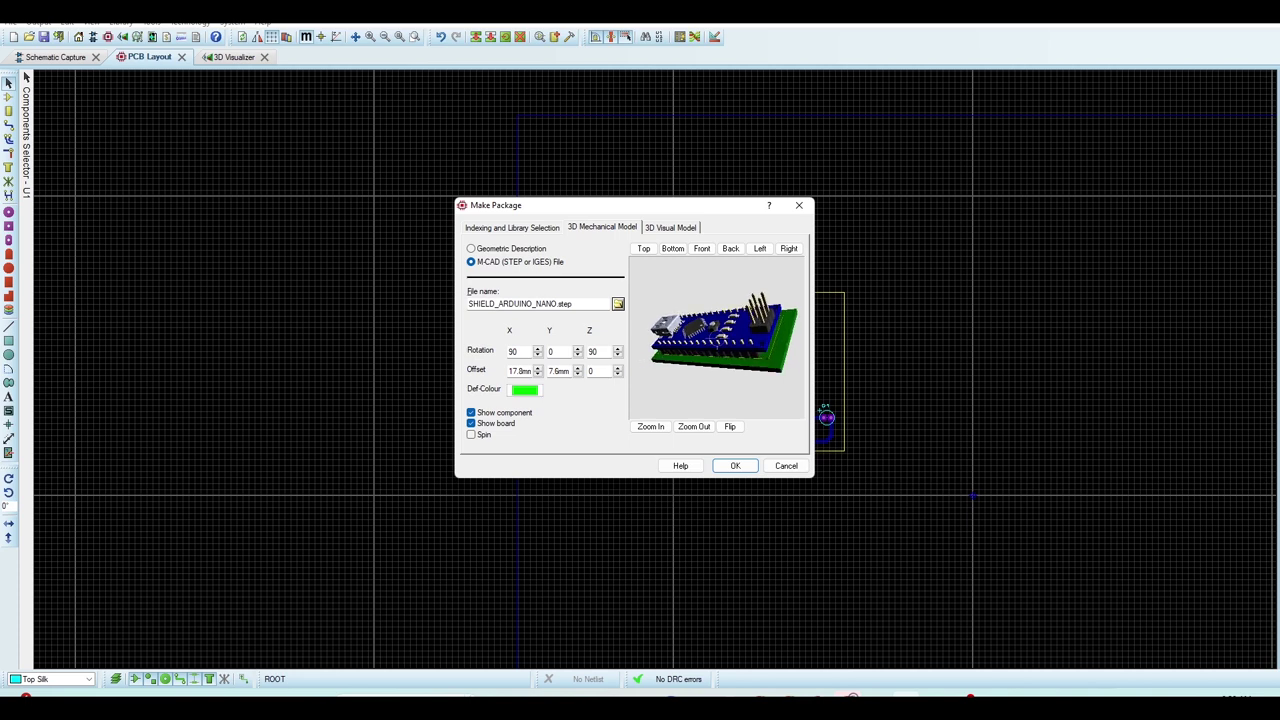
# Step: Accept the 3D model settings and replace the SHIELD_ARDUINO_NANO package in the disk library
pyautogui.click(736, 467)
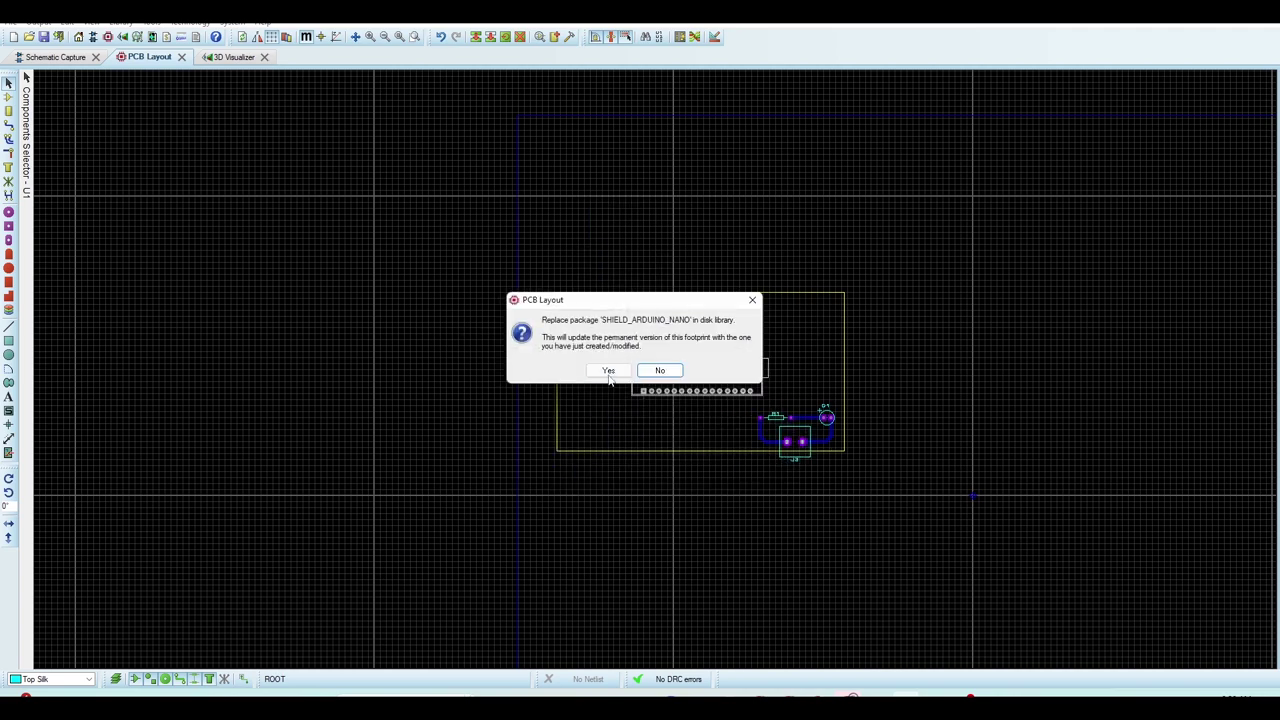
pyautogui.click(609, 372)
pyautogui.click(609, 364)
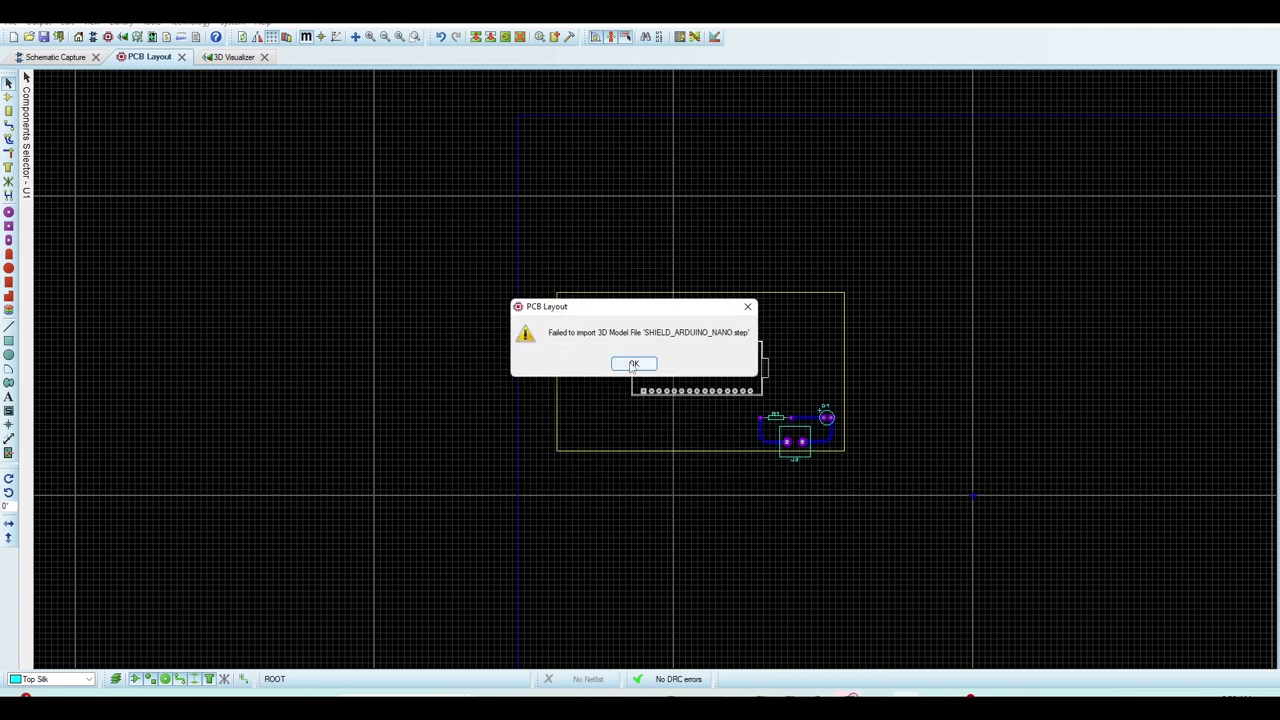
pyautogui.click(633, 365)
pyautogui.click(618, 369)
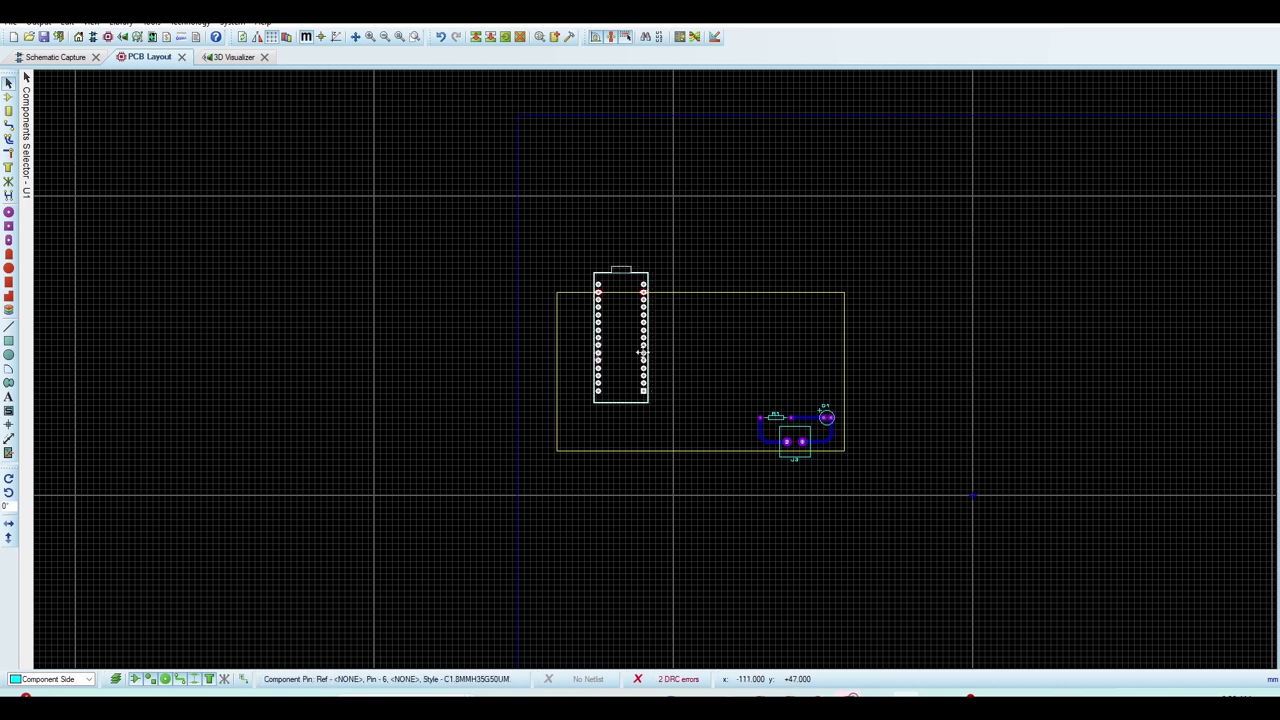
# Step: Move the Arduino Nano footprint fully inside the board outline and show the board in 3D
pyautogui.moveTo(621, 327); pyautogui.dragTo(659, 366)
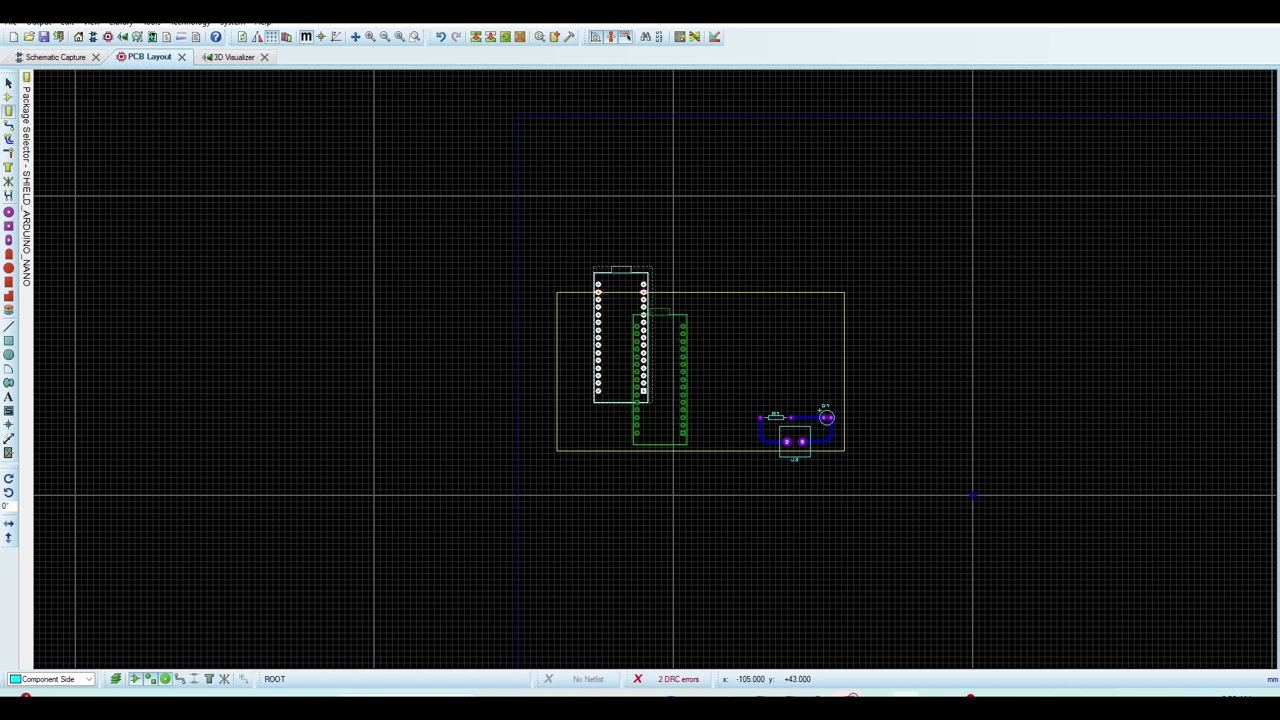
pyautogui.click(677, 374)
pyautogui.click(222, 57)
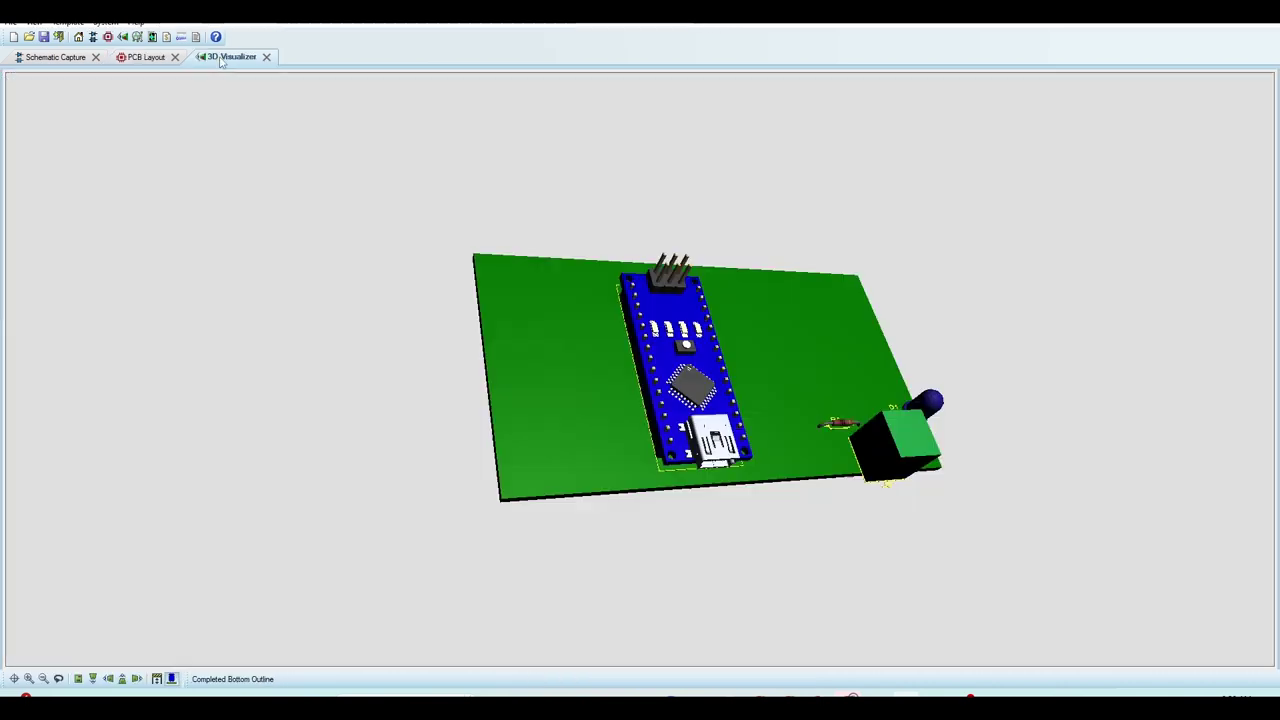
# Step: Examine the board in 3D from above and below to check the Arduino Nano's pins against their holes
pyautogui.scroll(2, 713, 392)
pyautogui.moveTo(718, 394); pyautogui.dragTo(1190, 362)
pyautogui.scroll(6, 640, 369)
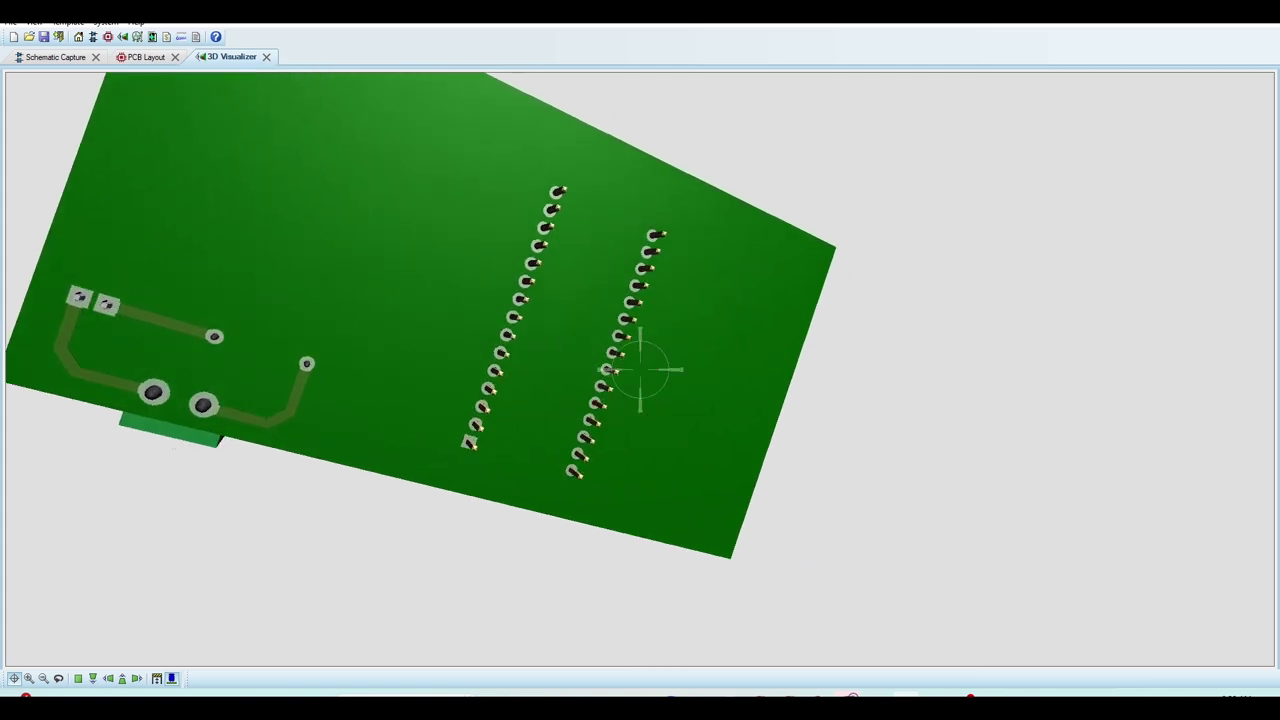
pyautogui.scroll(3, 640, 369)
pyautogui.moveTo(640, 369)
pyautogui.mouseDown()
pyautogui.moveTo(675, 369)
pyautogui.moveTo(550, 372)
pyautogui.moveTo(640, 370)
pyautogui.mouseUp()
pyautogui.scroll(-6, 640, 370)
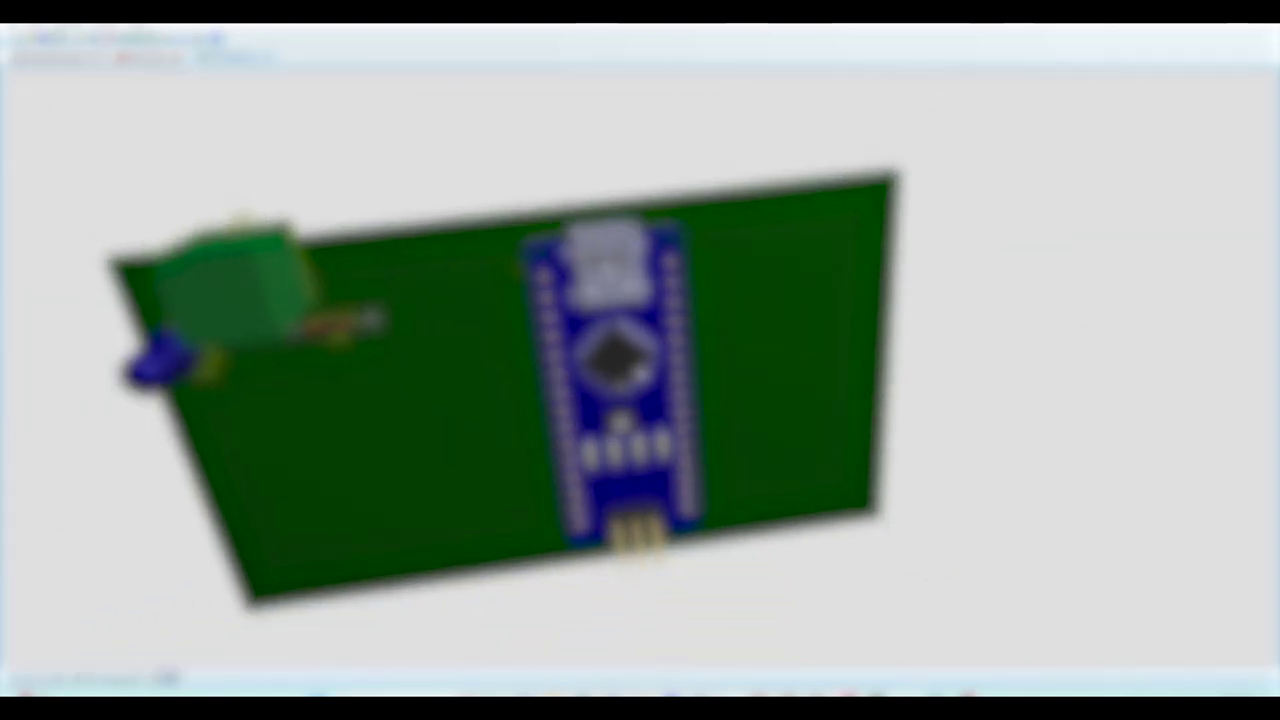